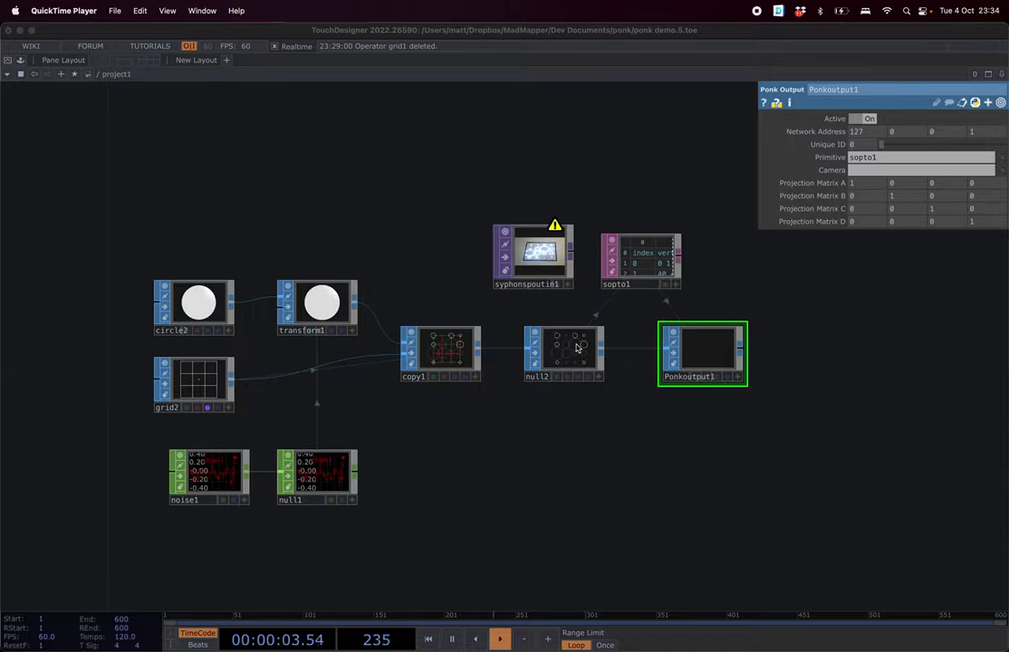
Inspect the sopto1 node's settings, then return to Ponkoutput1's parameters
{"action": "scroll", "coordinate": [576, 347], "scroll_direction": "up", "scroll_amount": 10}
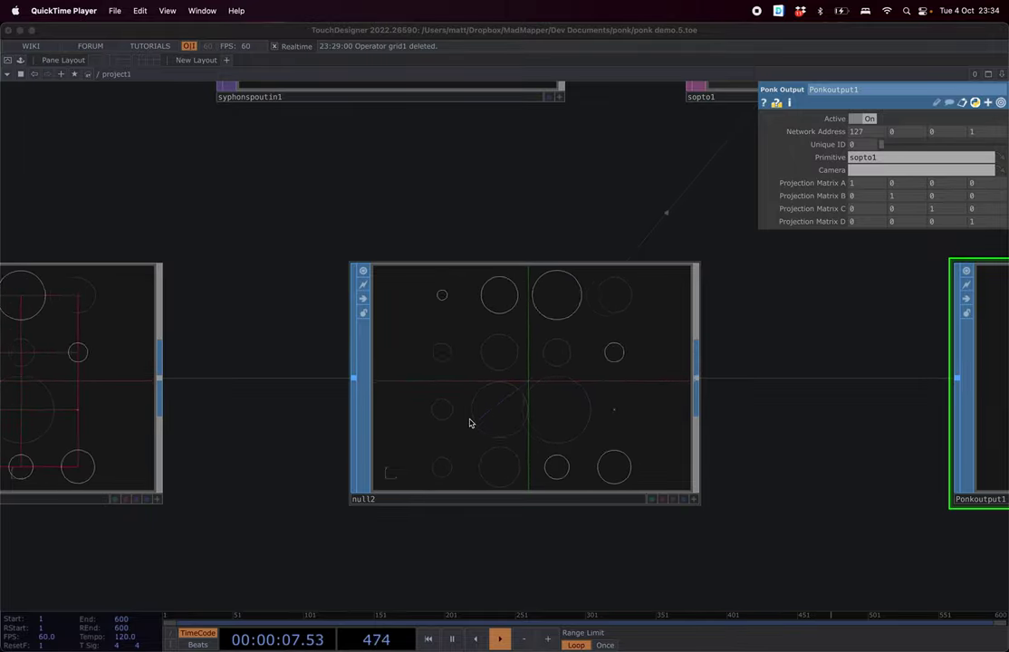
{"action": "scroll", "coordinate": [469, 423], "scroll_direction": "down", "scroll_amount": 10}
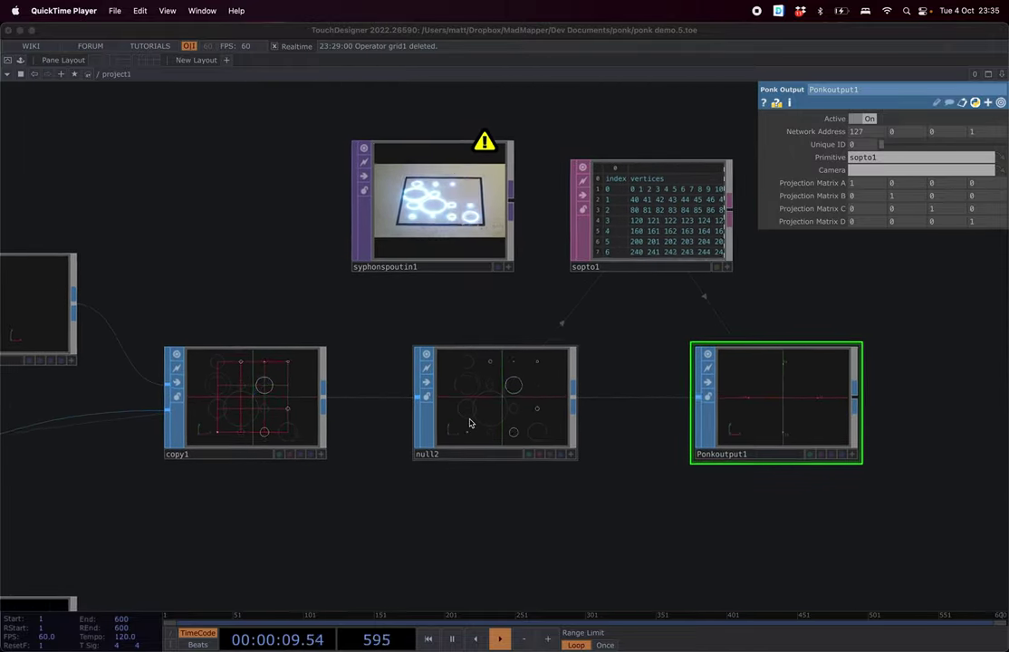
{"action": "scroll", "coordinate": [469, 423], "scroll_direction": "down", "scroll_amount": 1}
{"action": "left_click", "coordinate": [715, 225]}
{"action": "left_click", "coordinate": [715, 225]}
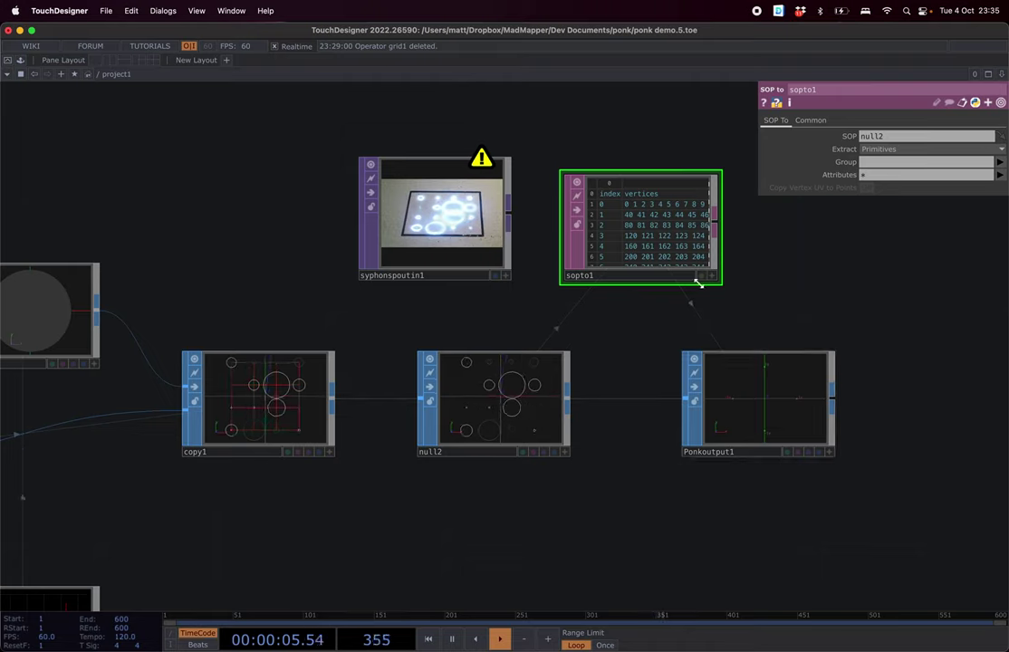
{"action": "left_click", "coordinate": [751, 401]}
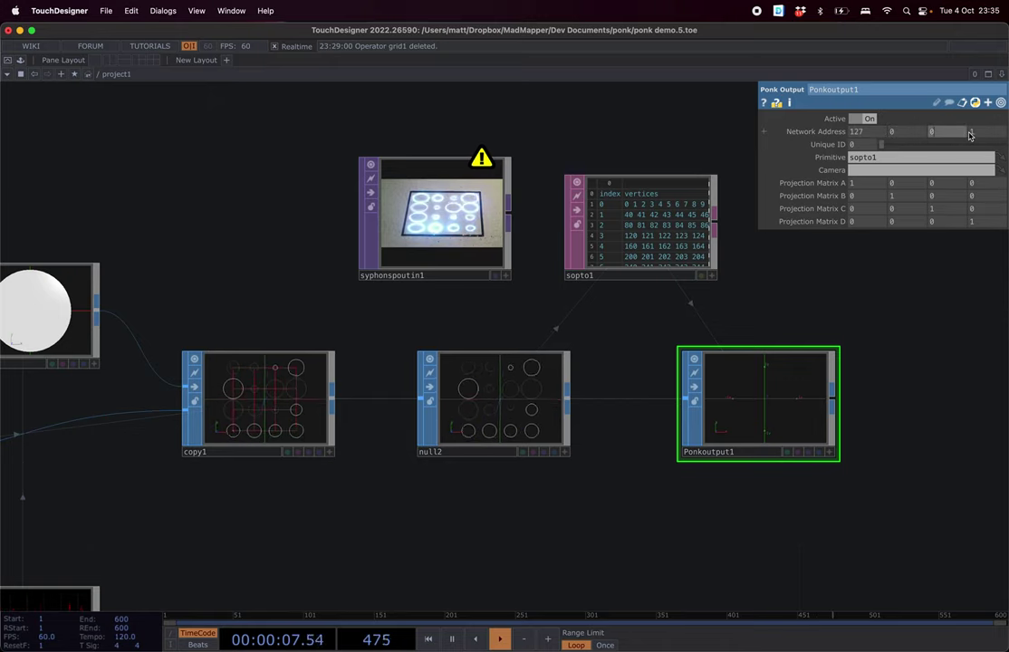
Set Ponkoutput1's network address to 127.0.0.1, nudging the node up and back down
{"action": "left_click_drag", "start_coordinate": [972, 134], "coordinate": [979, 132]}
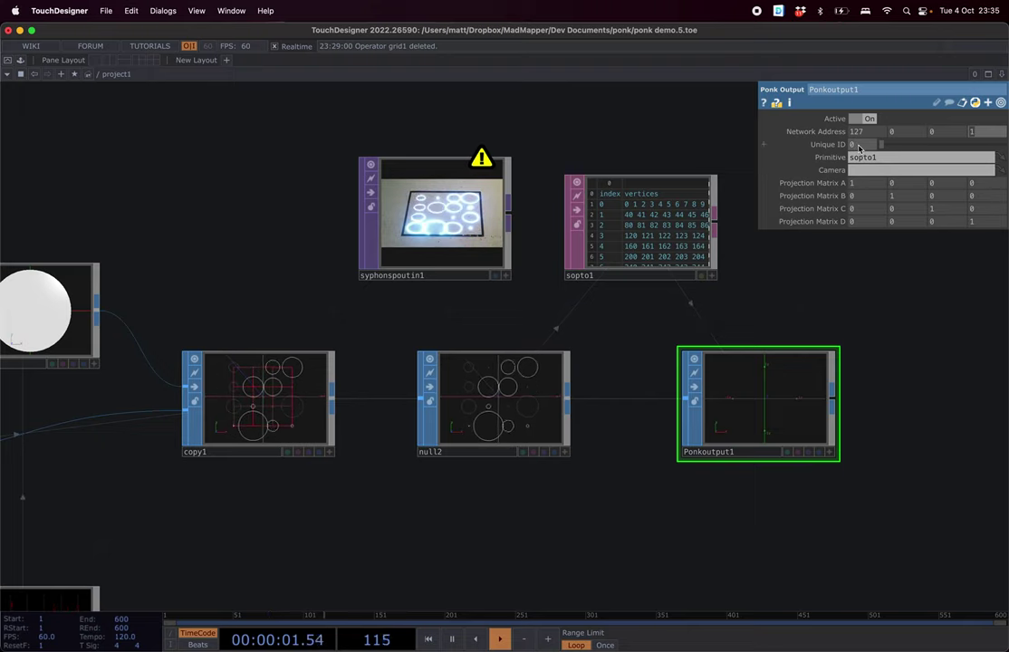
{"action": "left_click_drag", "start_coordinate": [770, 373], "coordinate": [770, 343]}
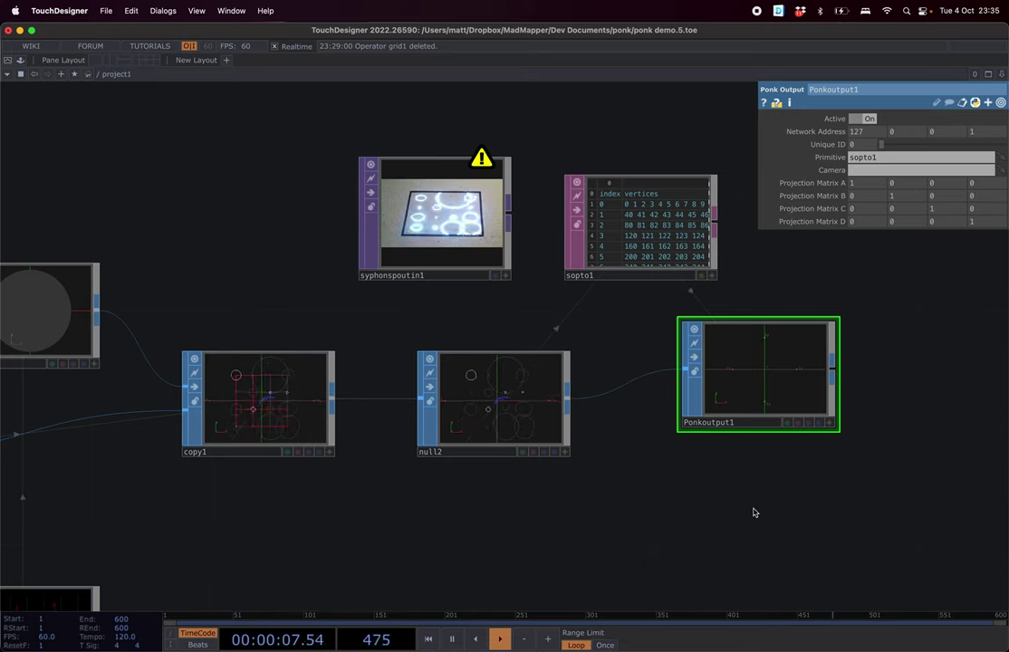
{"action": "mouse_move", "coordinate": [755, 379]}
{"action": "left_mouse_down"}
{"action": "mouse_move", "coordinate": [743, 398]}
{"action": "mouse_move", "coordinate": [754, 400]}
{"action": "left_mouse_up"}
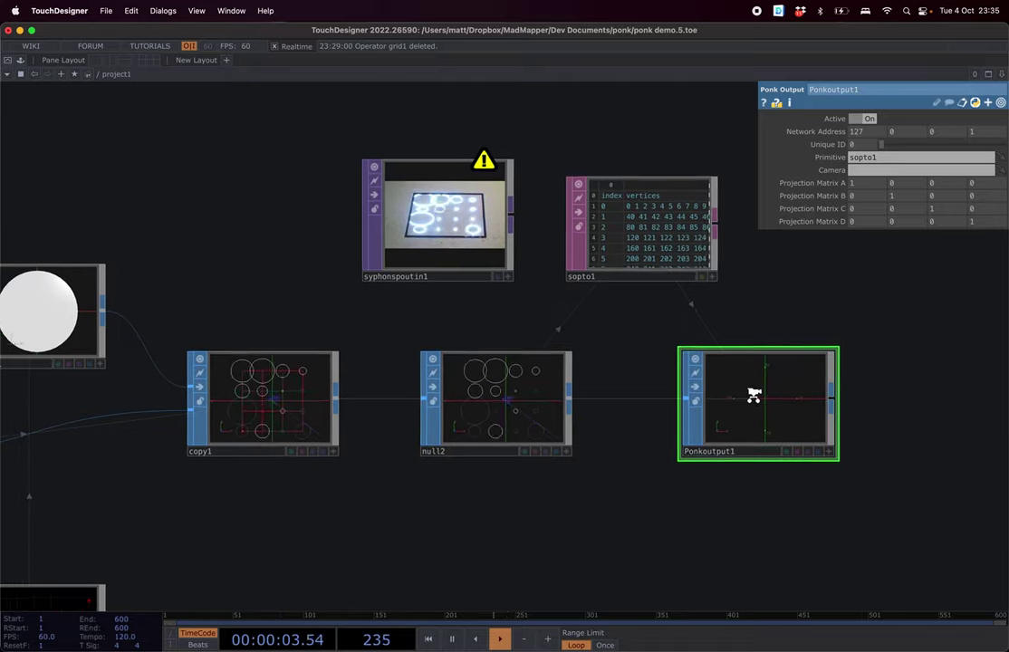
Switch from TouchDesigner over to MadMapper
{"action": "scroll", "coordinate": [755, 399], "scroll_direction": "down", "scroll_amount": 3}
{"action": "scroll", "coordinate": [755, 396], "scroll_direction": "down", "scroll_amount": 2}
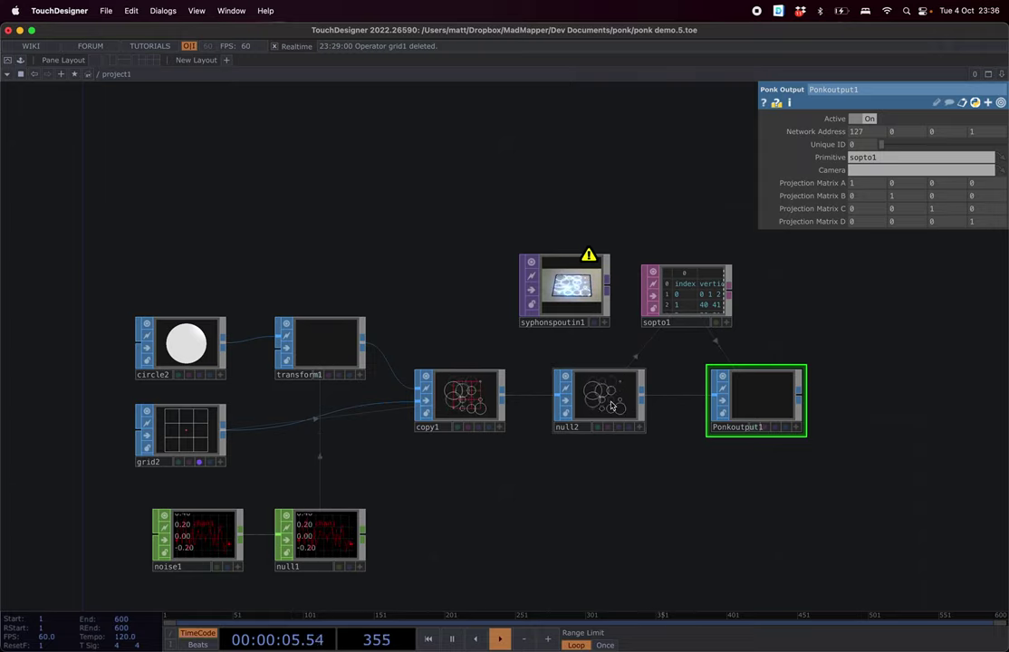
{"action": "scroll", "coordinate": [610, 402], "scroll_direction": "up", "scroll_amount": 5}
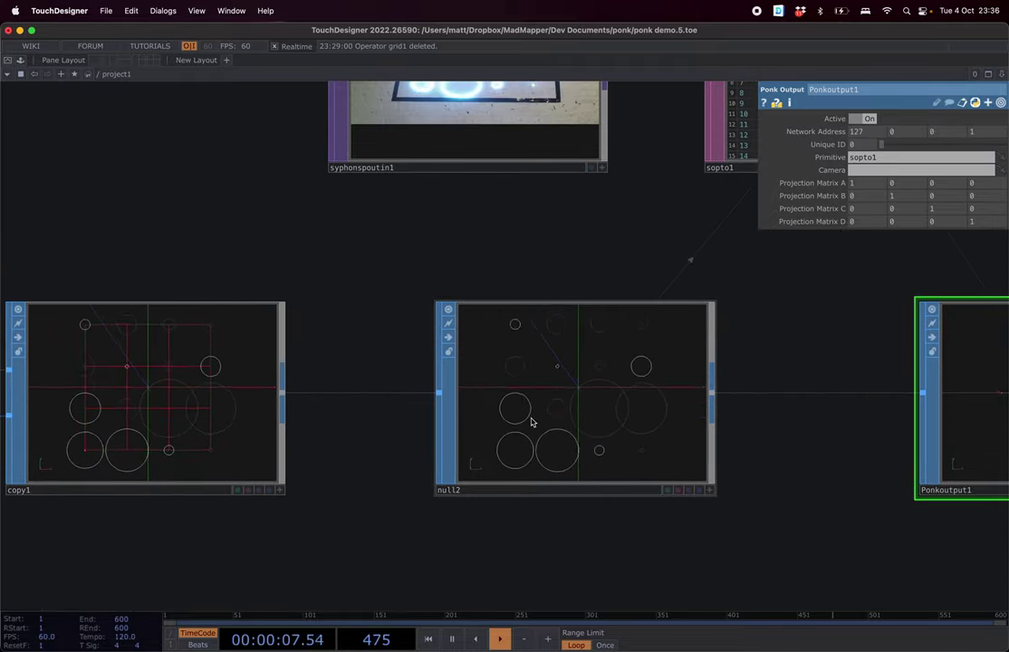
{"action": "scroll", "coordinate": [557, 395], "scroll_direction": "down", "scroll_amount": 3}
{"action": "scroll", "coordinate": [557, 396], "scroll_direction": "down", "scroll_amount": 2}
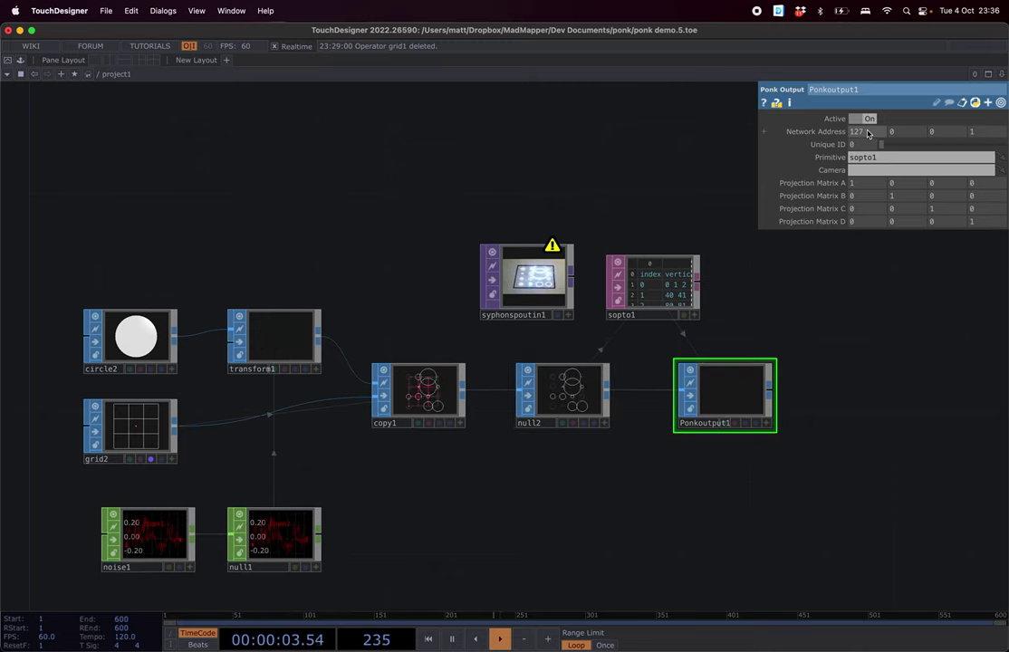
{"action": "key", "text": "super+Tab"}
{"action": "key", "text": "super+Tab"}
{"action": "key", "text": "super+Tab"}
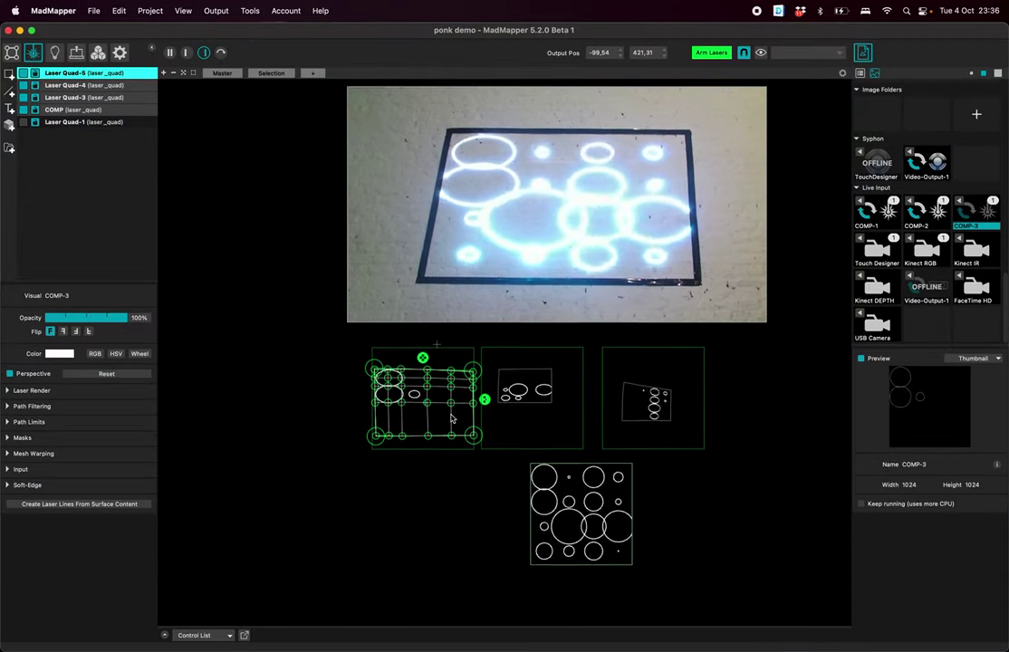
{"action": "left_click", "coordinate": [592, 507]}
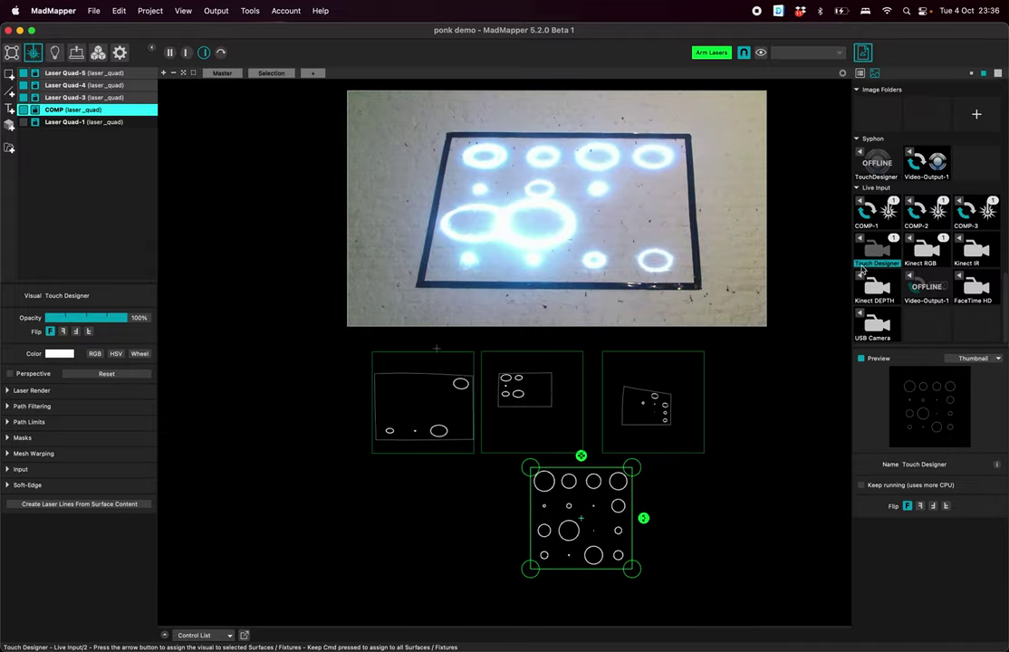
{"action": "key", "text": "super+Tab"}
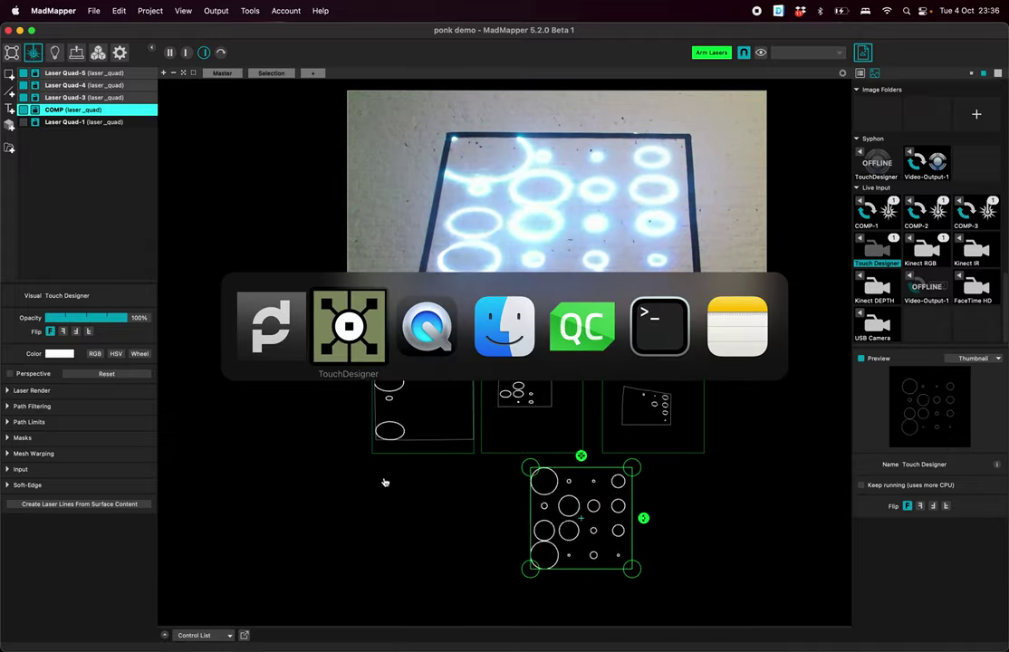
{"action": "left_click", "coordinate": [357, 354]}
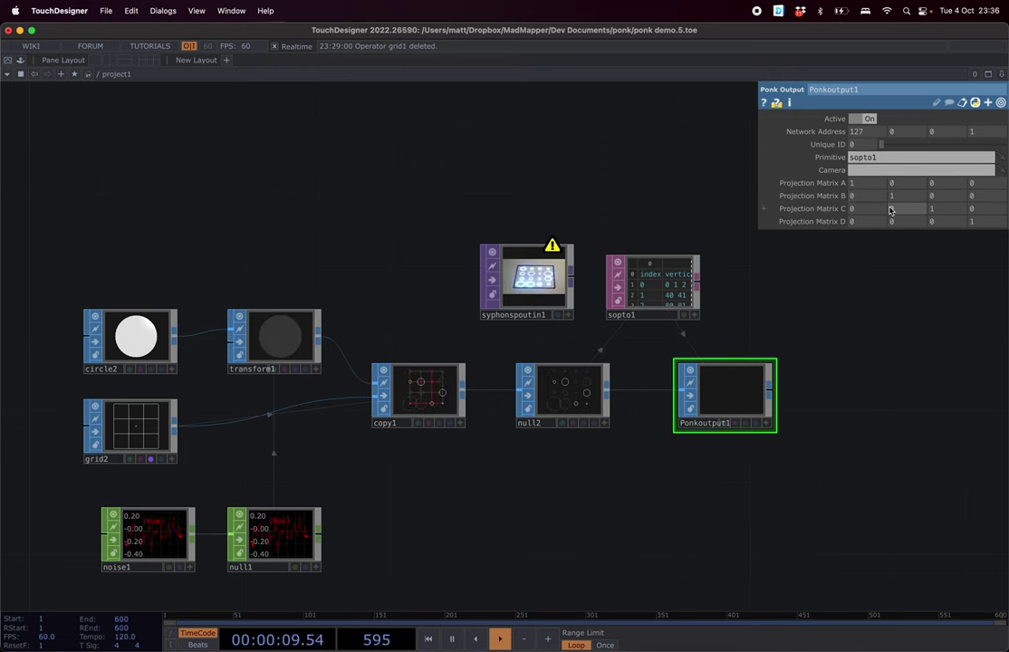
{"action": "key", "text": "super+Tab"}
{"action": "key", "text": "super+Tab"}
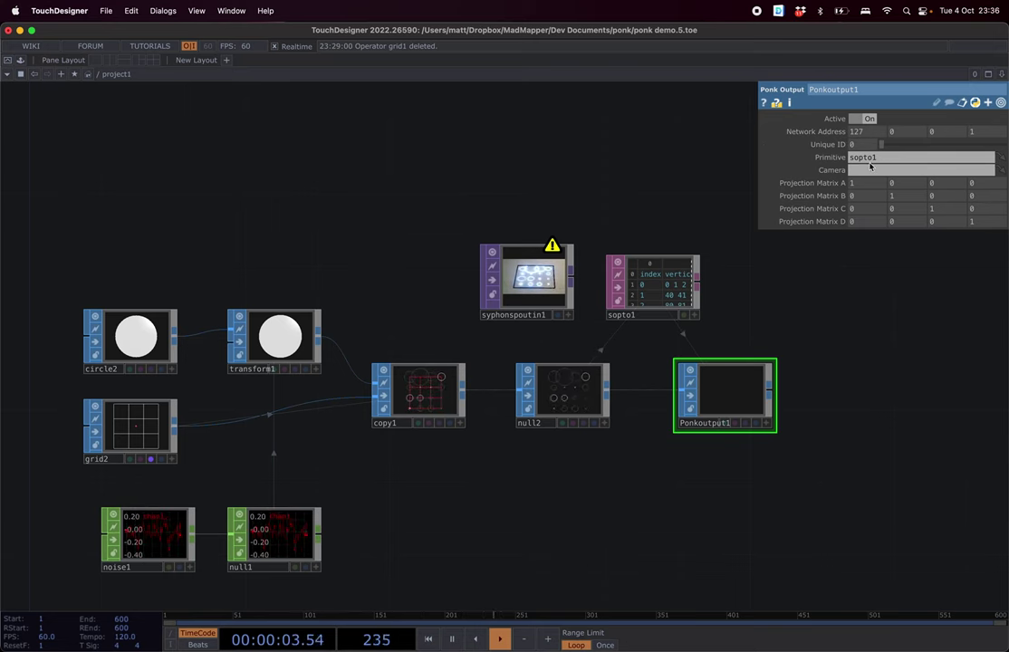
{"action": "key", "text": "super+Tab"}
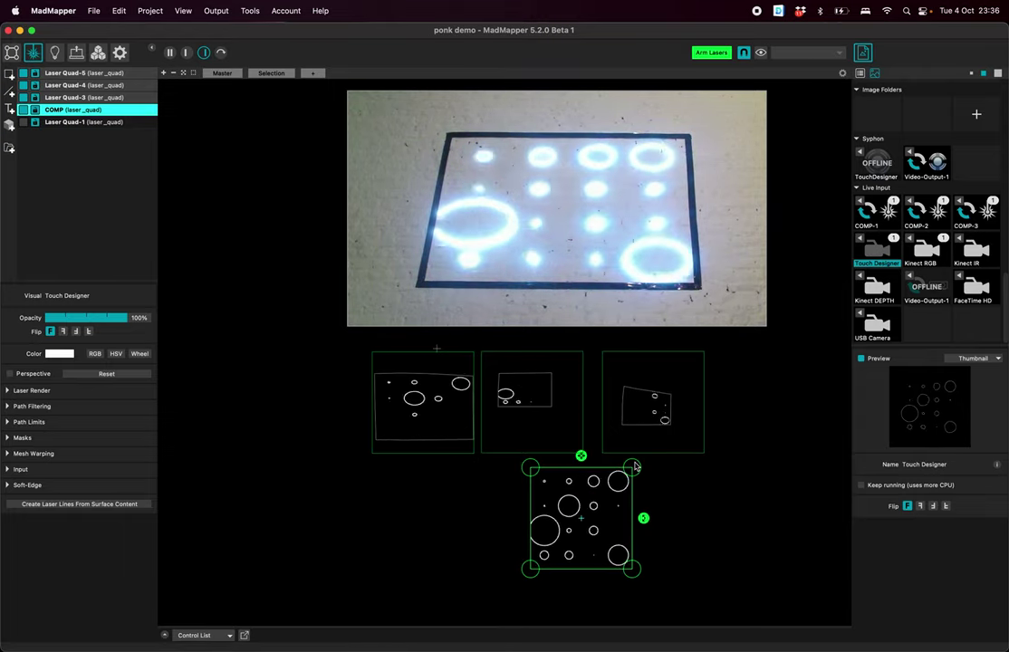
{"action": "scroll", "coordinate": [635, 467], "scroll_direction": "up", "scroll_amount": 5}
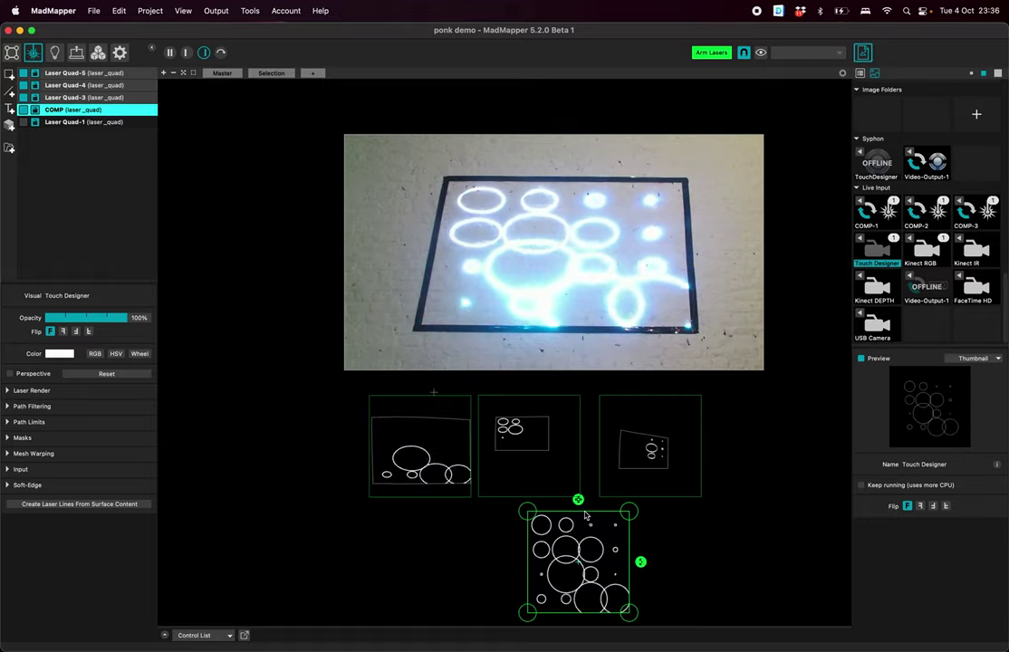
{"action": "scroll", "coordinate": [509, 513], "scroll_direction": "down", "scroll_amount": 5}
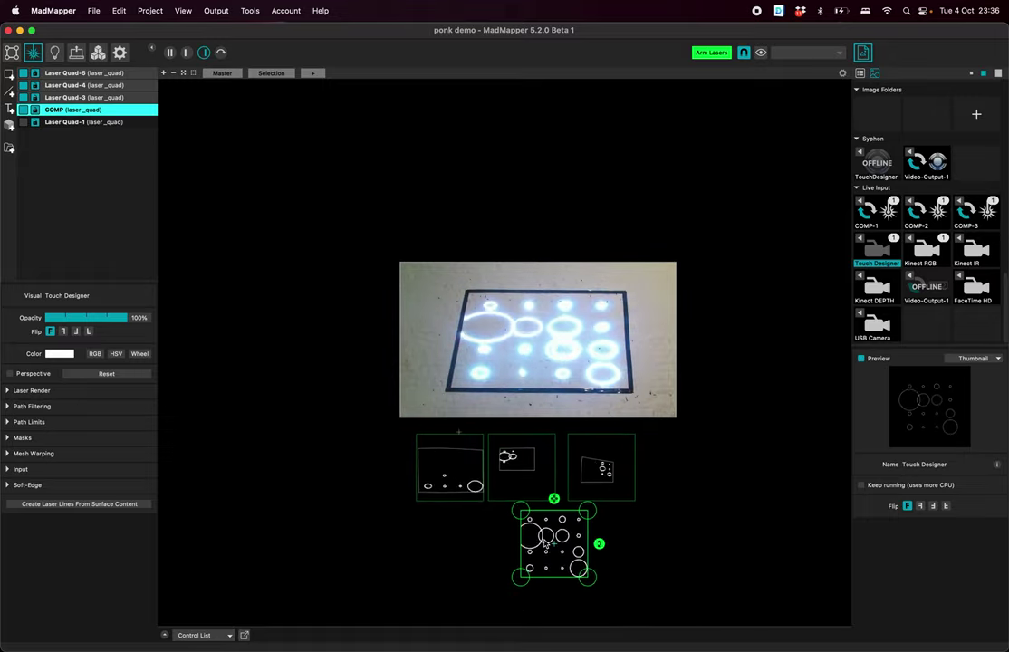
{"action": "left_click", "coordinate": [463, 293]}
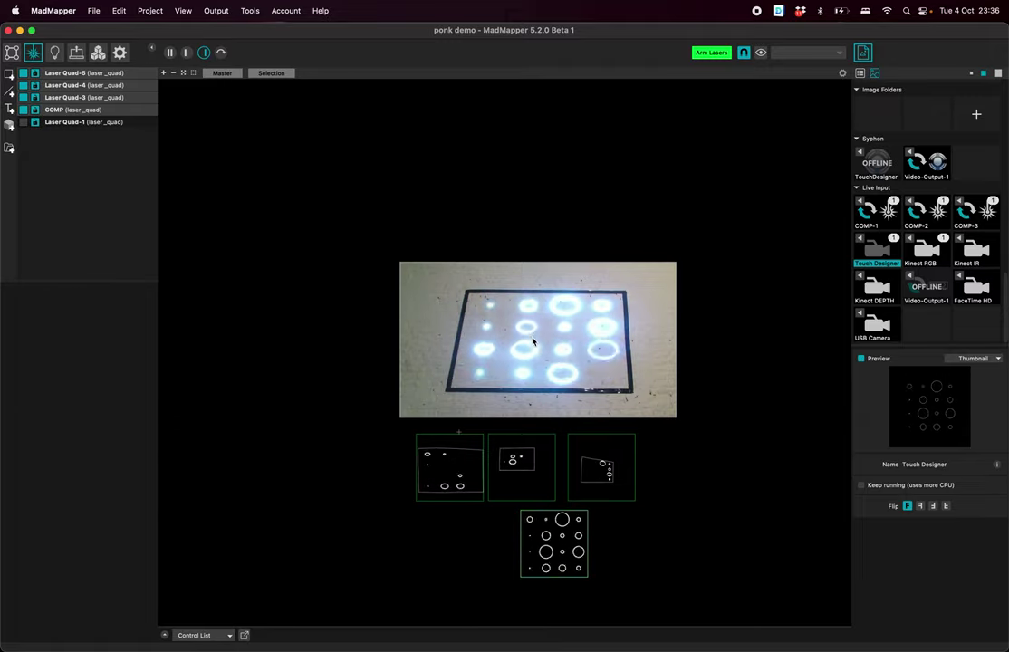
Place the Touch Designer live input on the canvas as a new laser quad
{"action": "left_click_drag", "start_coordinate": [877, 247], "coordinate": [566, 188]}
{"action": "scroll", "coordinate": [566, 193], "scroll_direction": "up", "scroll_amount": 5}
{"action": "scroll", "coordinate": [580, 232], "scroll_direction": "up", "scroll_amount": 5}
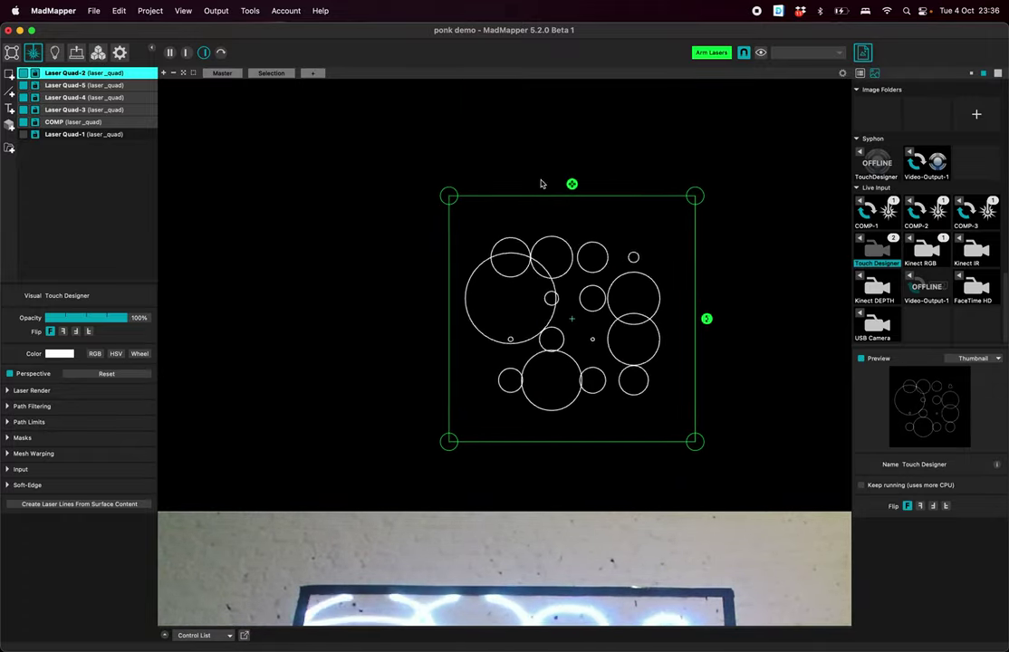
{"action": "scroll", "coordinate": [591, 333], "scroll_direction": "up", "scroll_amount": 4}
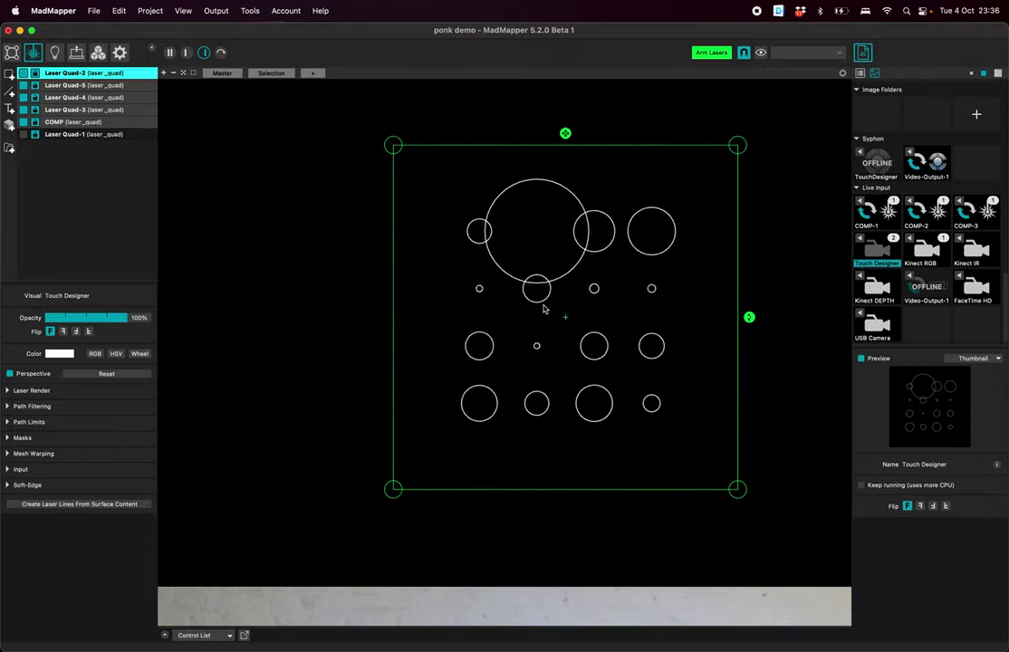
Split the input/output views, crop the input to part of the circles, and skew the output
{"action": "left_click", "coordinate": [181, 51]}
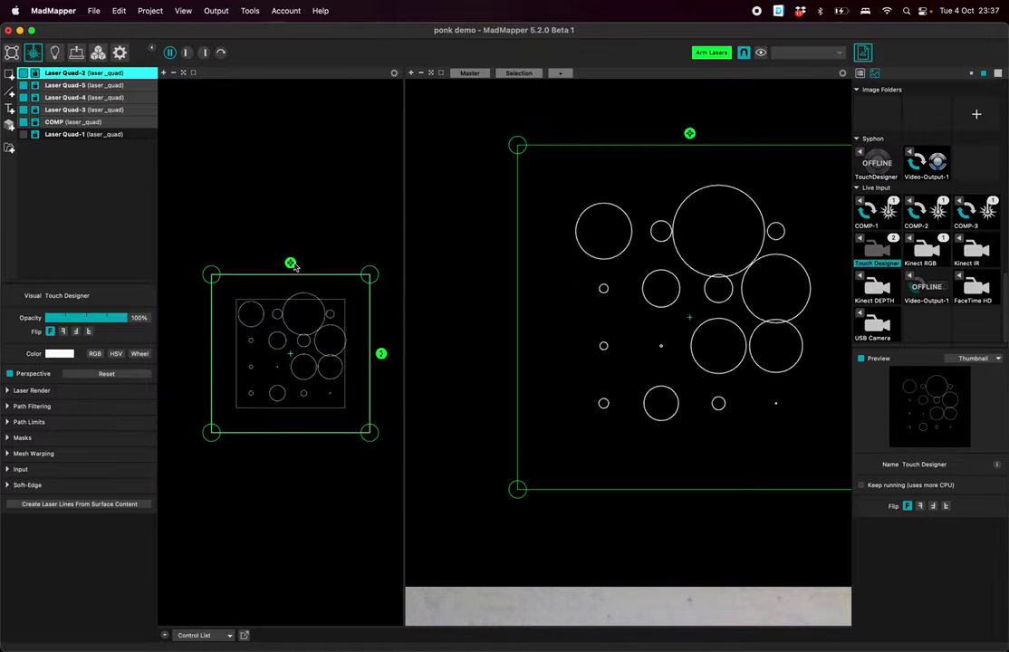
{"action": "left_click_drag", "start_coordinate": [293, 264], "coordinate": [256, 304]}
{"action": "scroll", "coordinate": [547, 272], "scroll_direction": "down", "scroll_amount": 5}
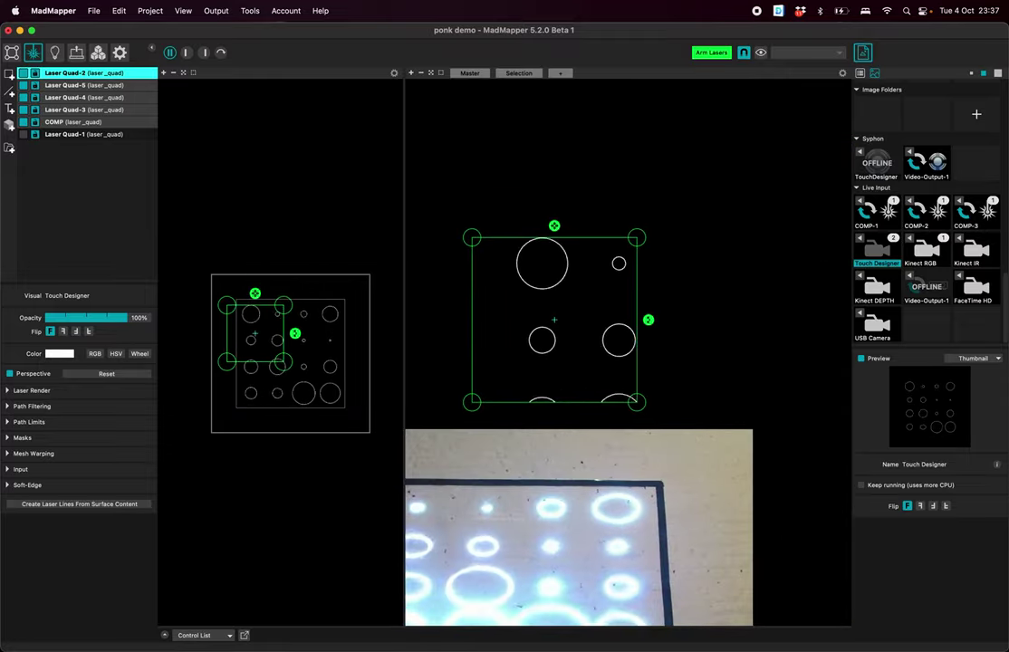
{"action": "left_click_drag", "start_coordinate": [665, 356], "coordinate": [621, 269]}
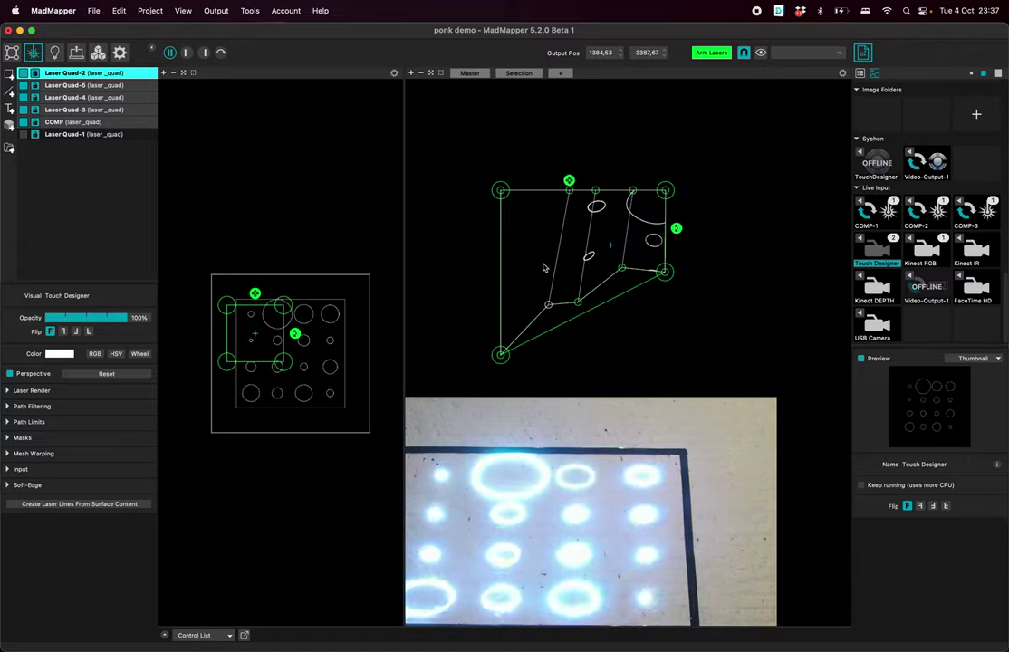
Warp the output quad's corner and mesh point, then undo back to a plain rectangle
{"action": "left_click_drag", "start_coordinate": [552, 306], "coordinate": [552, 314]}
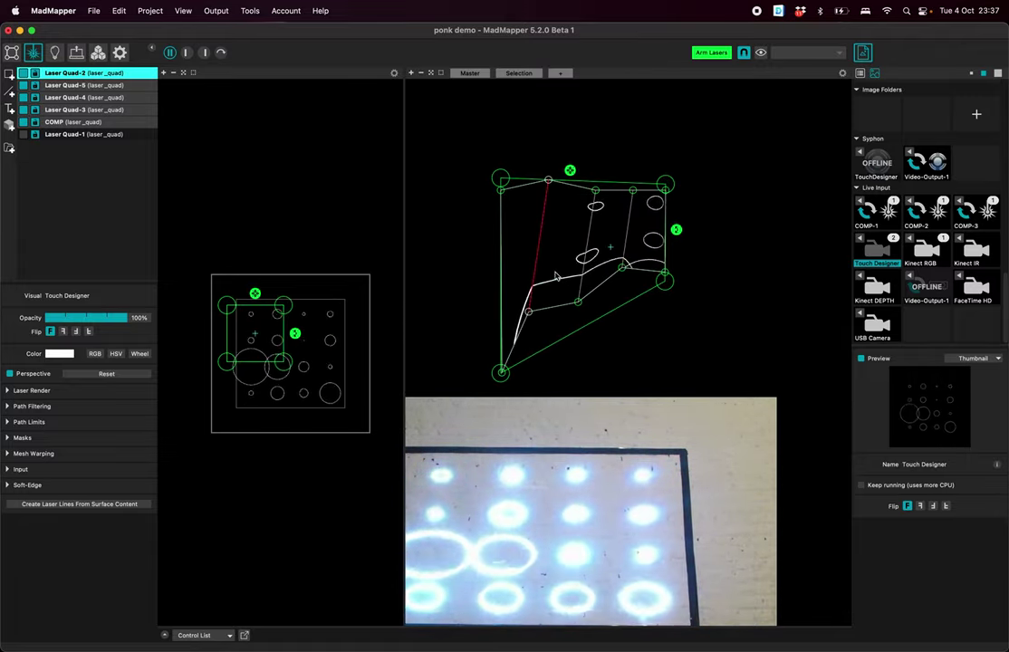
{"action": "left_click_drag", "start_coordinate": [556, 277], "coordinate": [536, 257]}
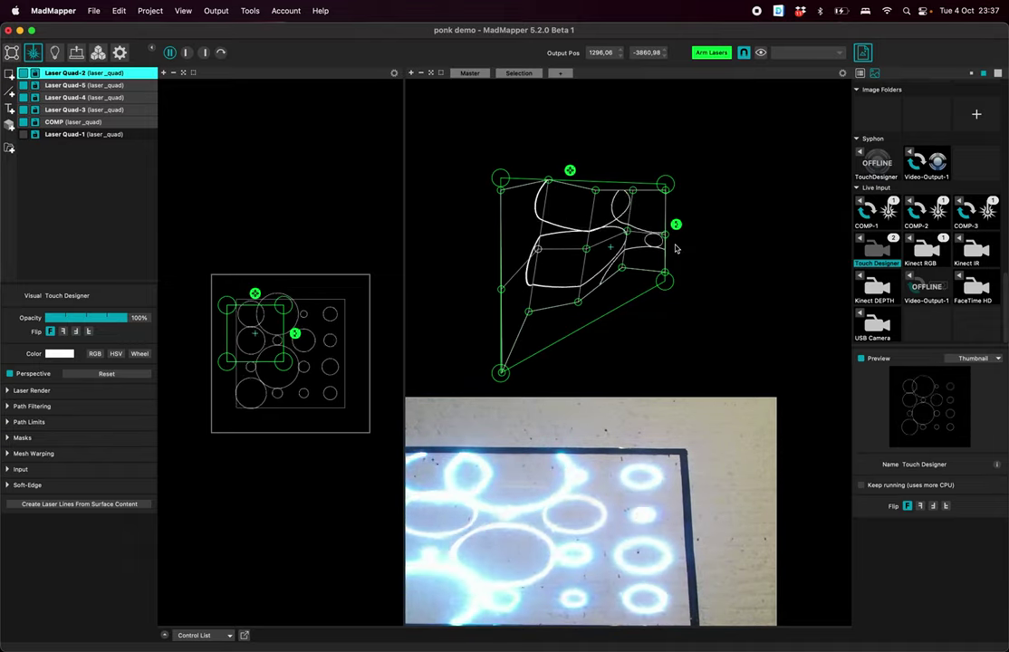
{"action": "key", "text": "super+z"}
{"action": "key", "text": "super+z"}
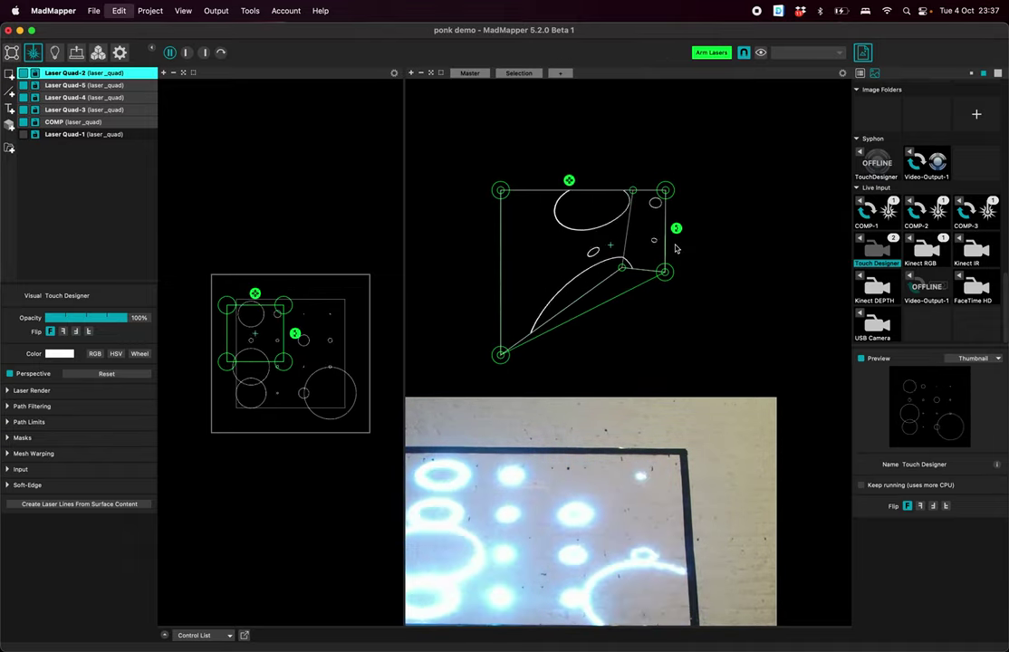
{"action": "key", "text": "super+z"}
{"action": "key", "text": "super+z"}
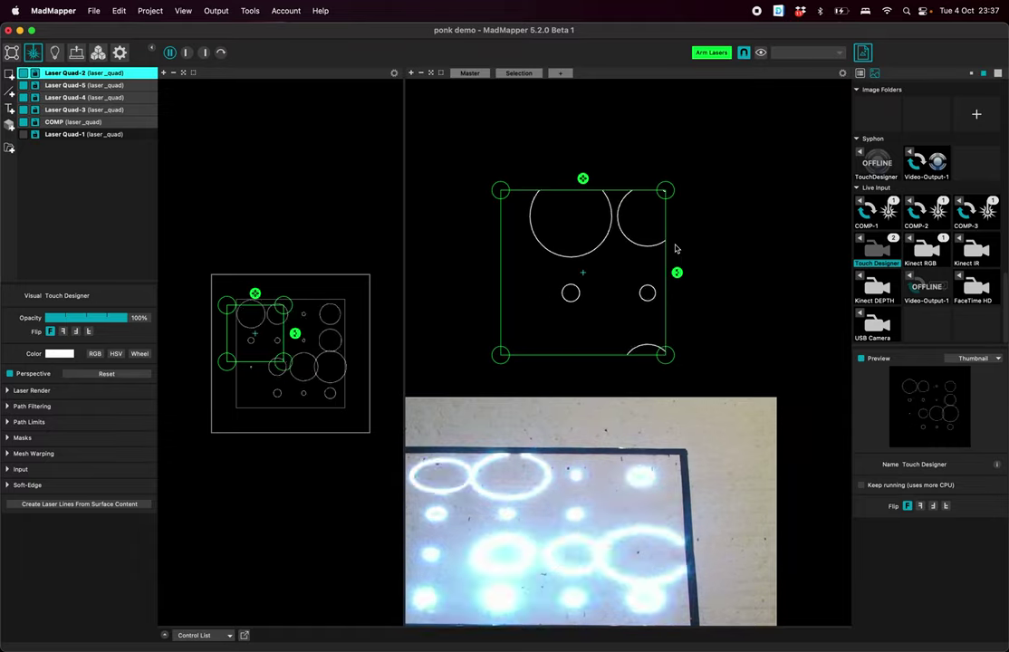
Move the laser quad up-right and enlarge its input area about its centre
{"action": "left_click_drag", "start_coordinate": [633, 347], "coordinate": [654, 323]}
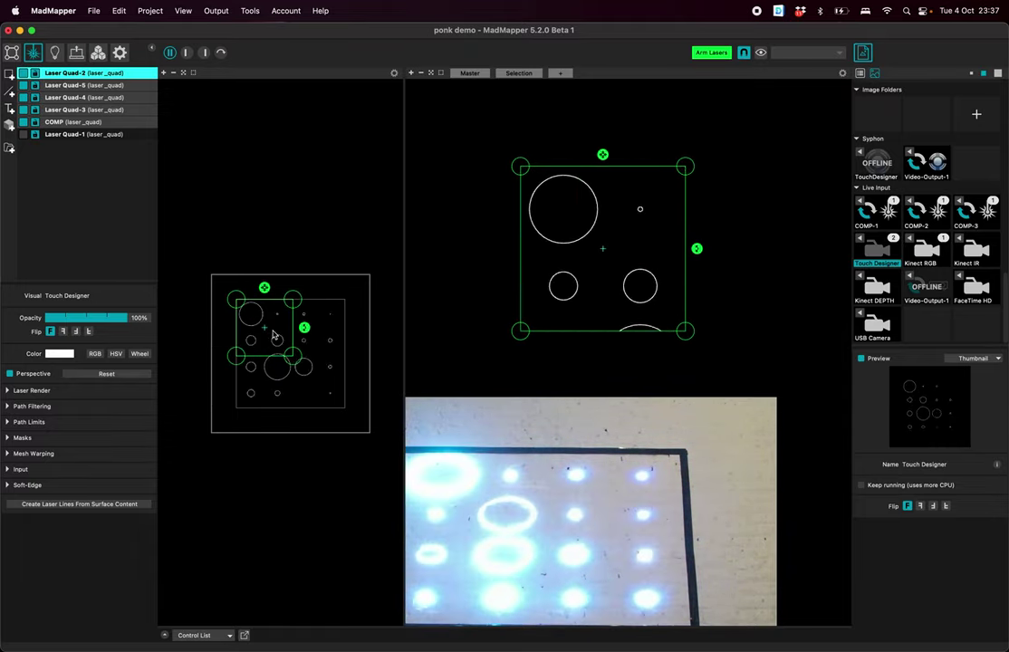
{"action": "left_click_drag", "start_coordinate": [295, 358], "coordinate": [344, 399]}
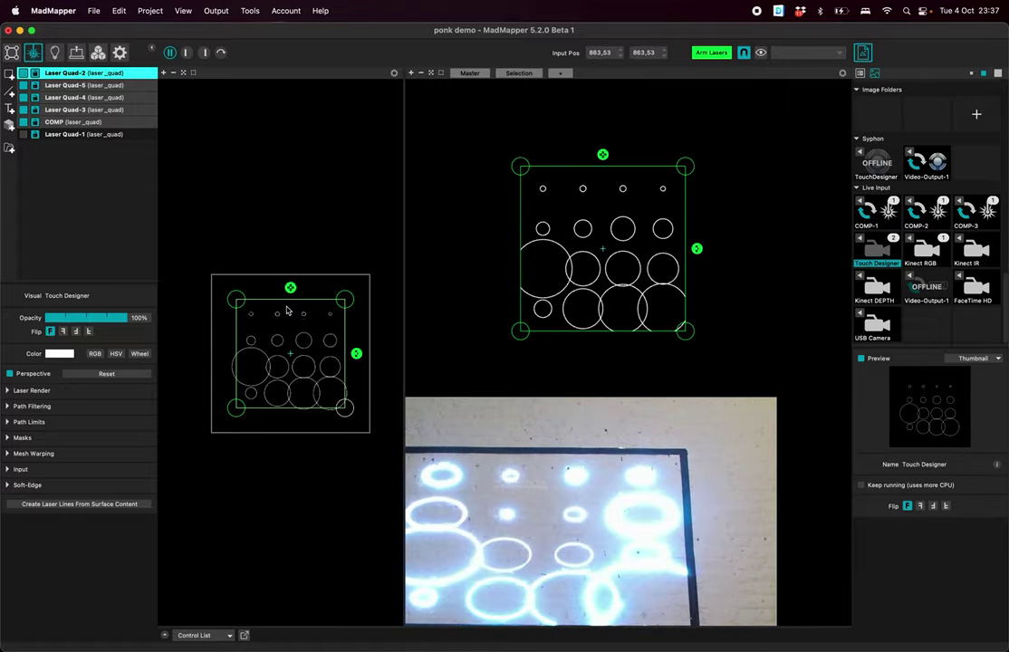
{"action": "mouse_move", "coordinate": [290, 287]}
{"action": "left_mouse_down"}
{"action": "mouse_move", "coordinate": [276, 293]}
{"action": "mouse_move", "coordinate": [302, 271]}
{"action": "left_mouse_up"}
Restore the output to a rectangle and draw a round mask over its centre
{"action": "mouse_move", "coordinate": [685, 332]}
{"action": "left_mouse_down"}
{"action": "mouse_move", "coordinate": [679, 315]}
{"action": "mouse_move", "coordinate": [688, 330]}
{"action": "left_mouse_up"}
{"action": "key", "text": "m"}
{"action": "left_click_drag", "start_coordinate": [615, 277], "coordinate": [597, 265]}
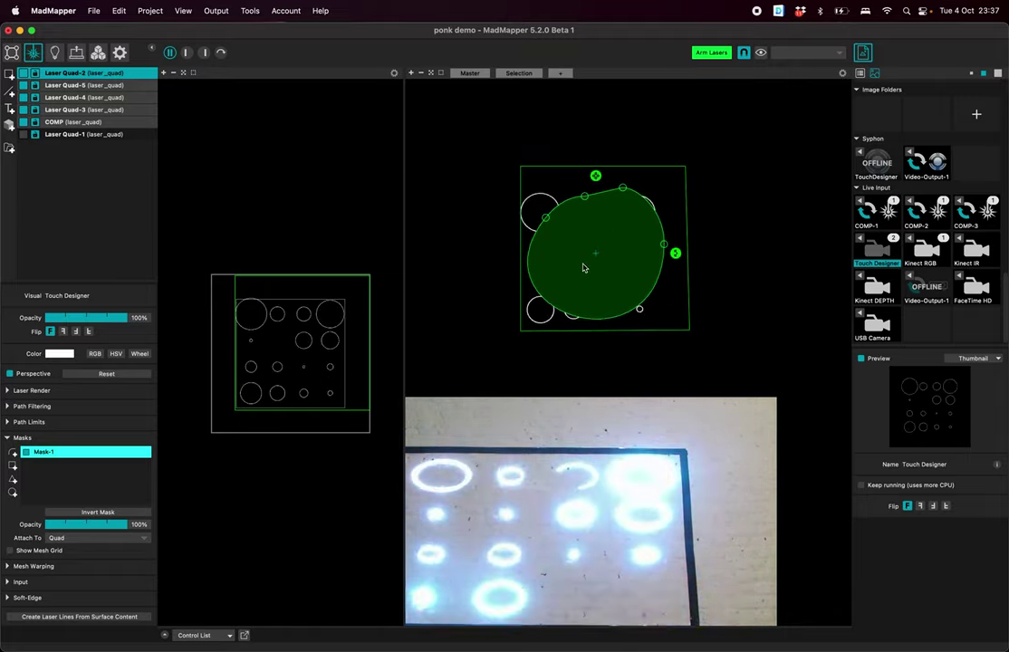
Invert the round mask, add a Quad mask, then delete both masks
{"action": "left_click", "coordinate": [98, 512]}
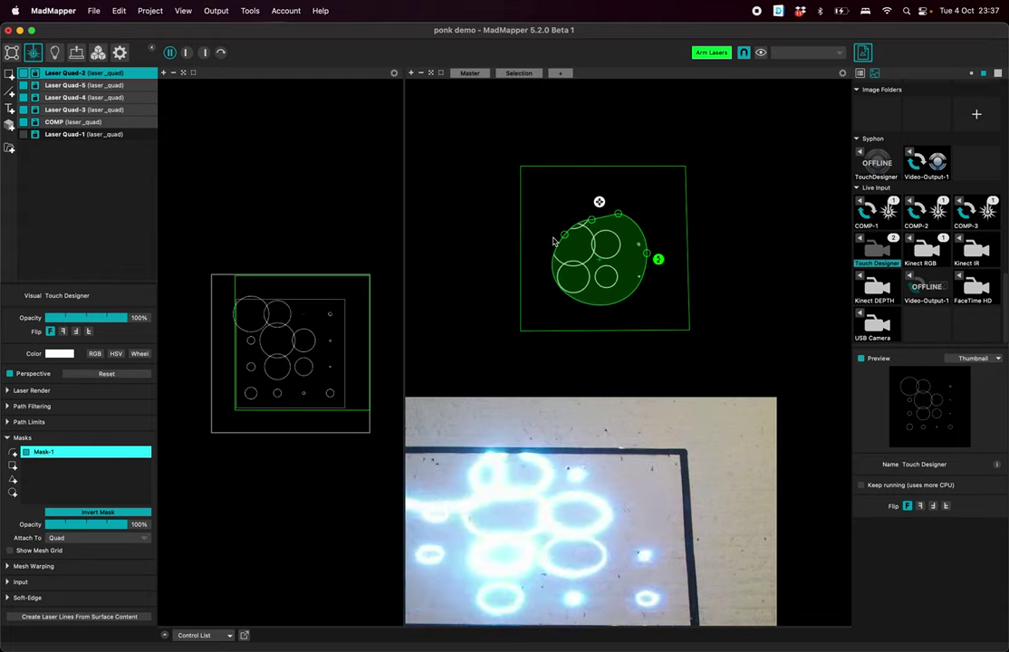
{"action": "left_click", "coordinate": [13, 466]}
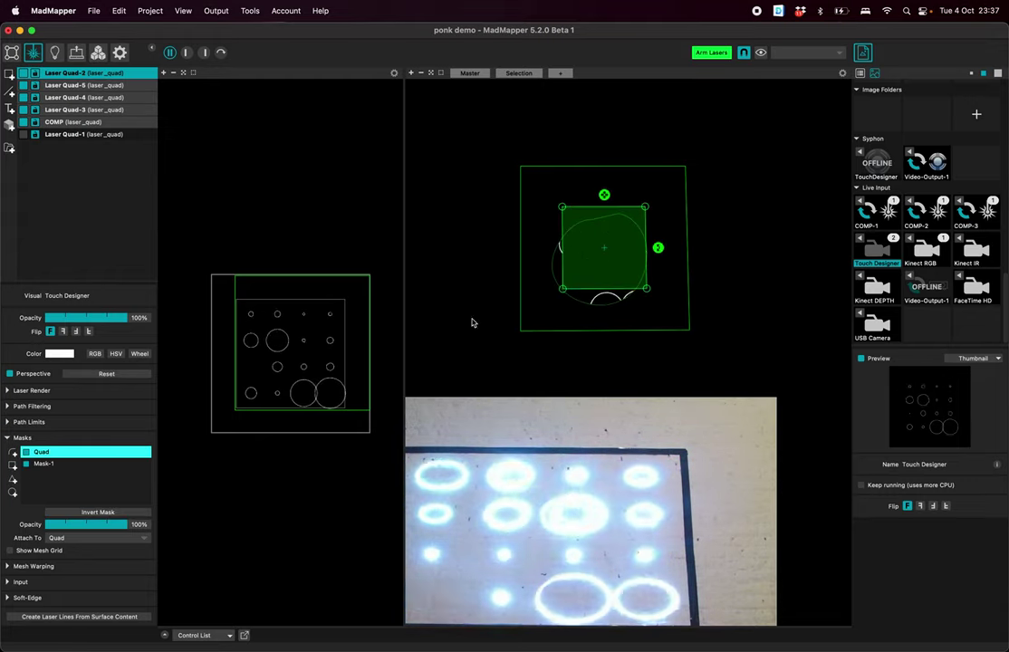
{"action": "left_click", "coordinate": [84, 464]}
{"action": "key", "text": "Delete"}
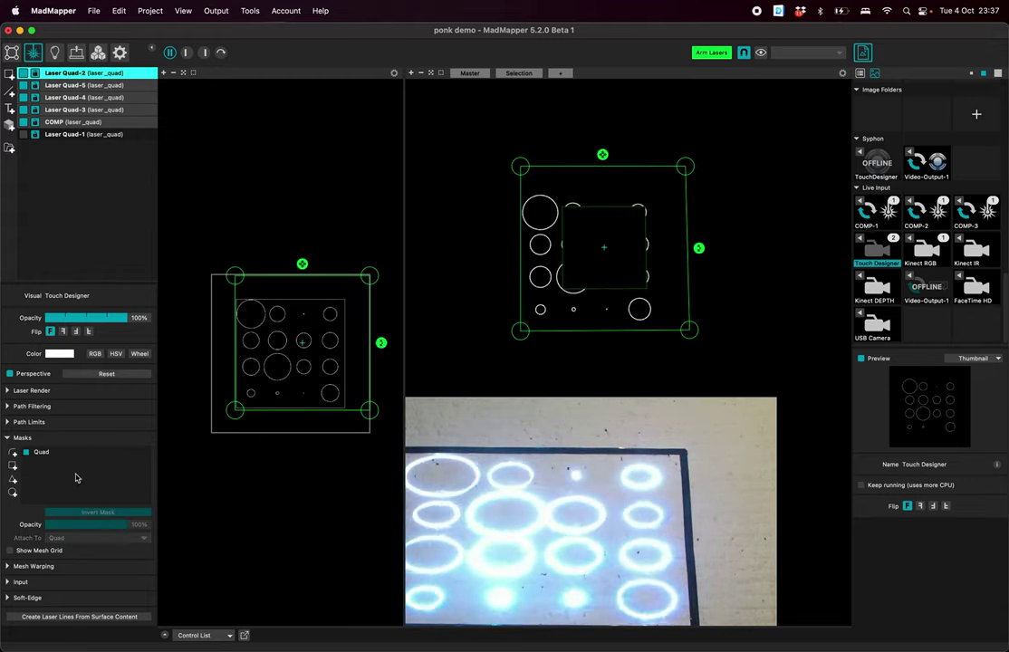
{"action": "left_click", "coordinate": [64, 453]}
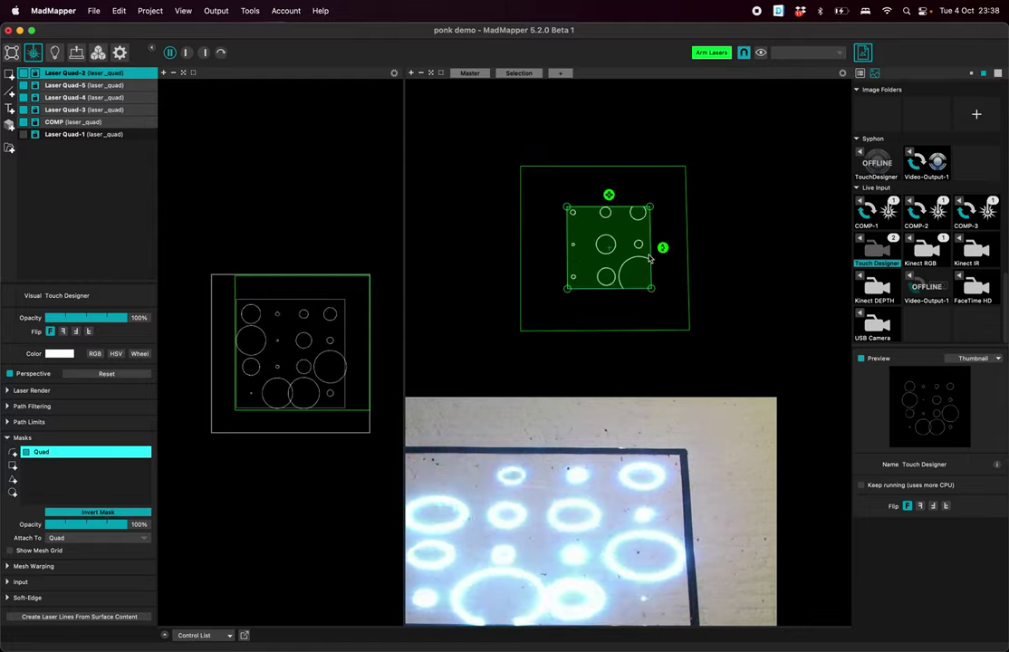
{"action": "key", "text": "Delete"}
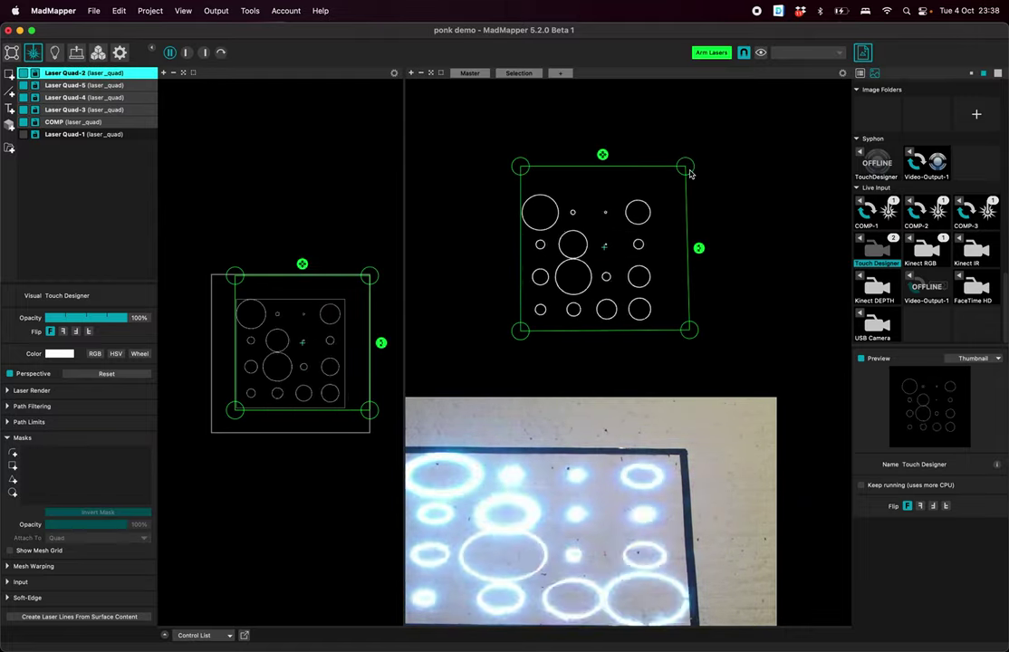
Widen the output quad, nudge the input quad, and shift the small output quad left
{"action": "left_click_drag", "start_coordinate": [689, 173], "coordinate": [695, 173]}
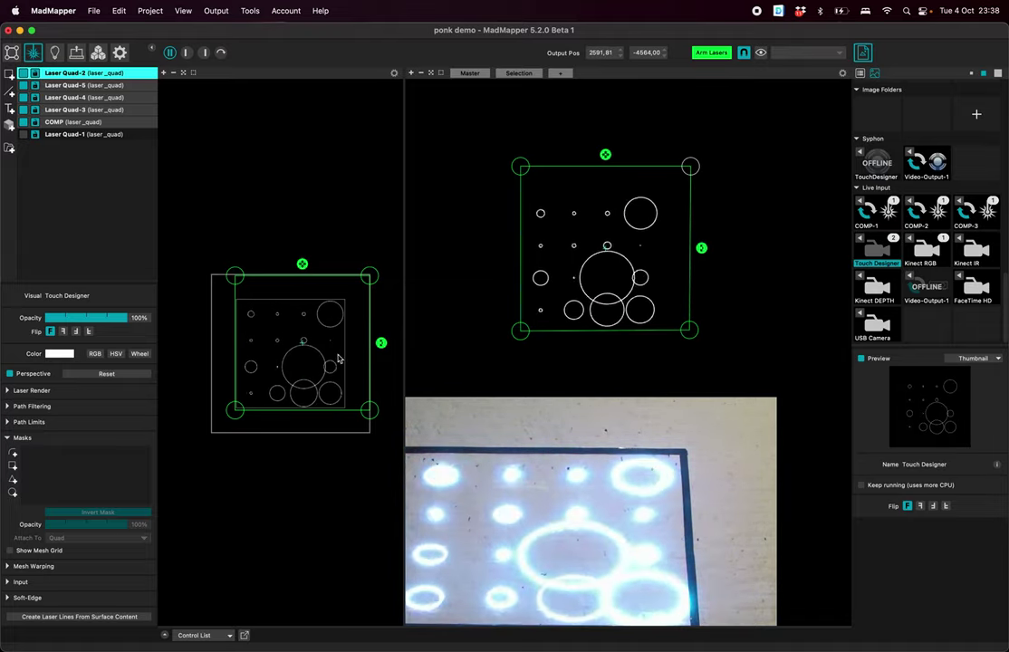
{"action": "left_click_drag", "start_coordinate": [334, 360], "coordinate": [332, 364]}
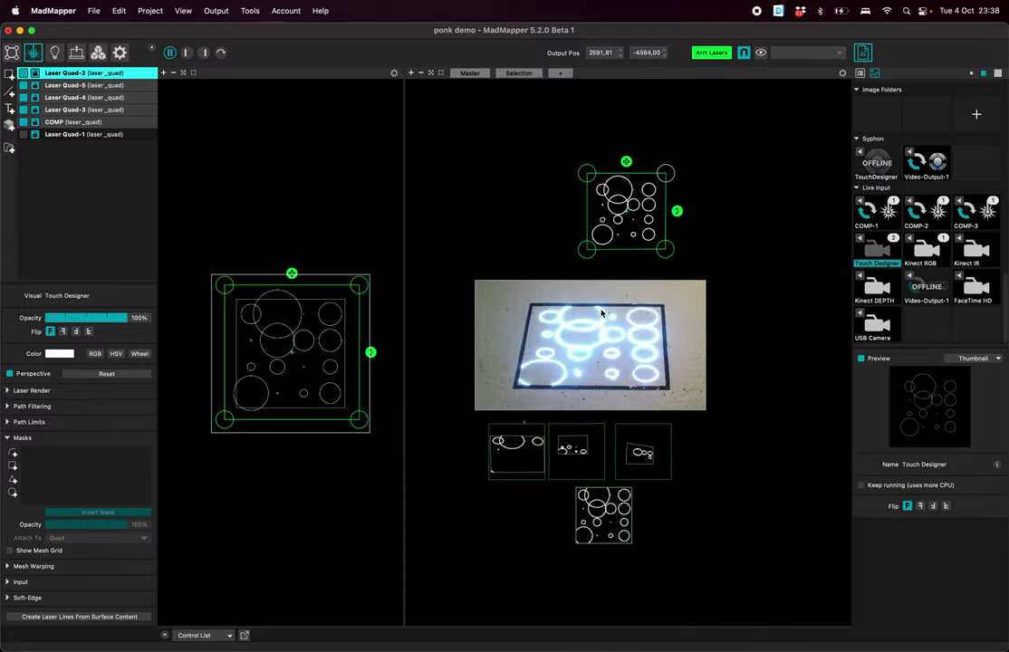
{"action": "left_click_drag", "start_coordinate": [665, 226], "coordinate": [631, 213]}
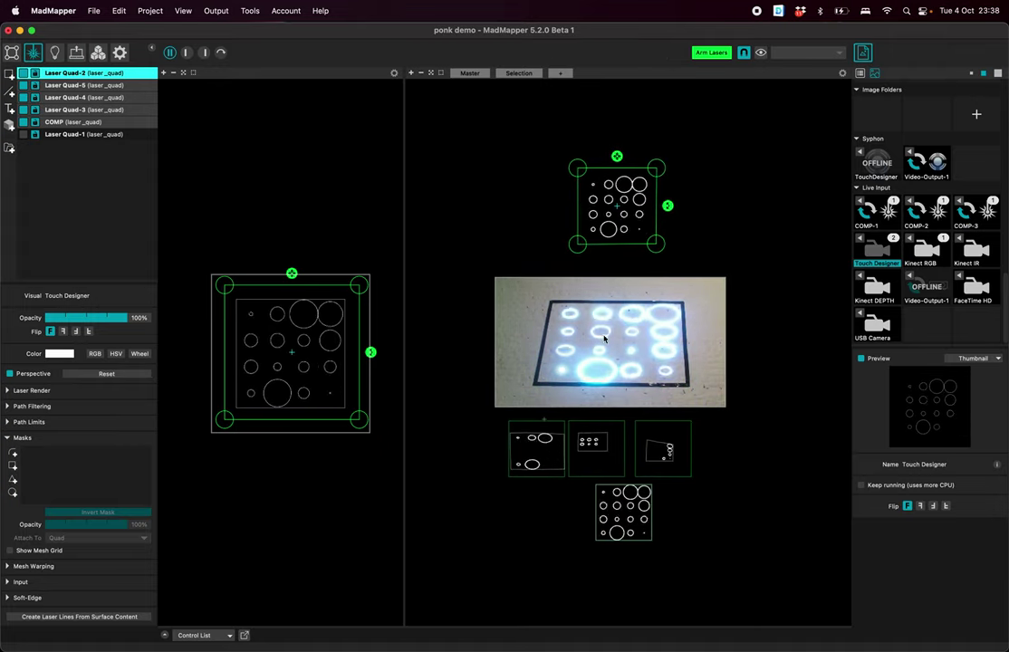
Delete Laser Quad-2 and select the COMP laser quad
{"action": "key", "text": "BackSpace"}
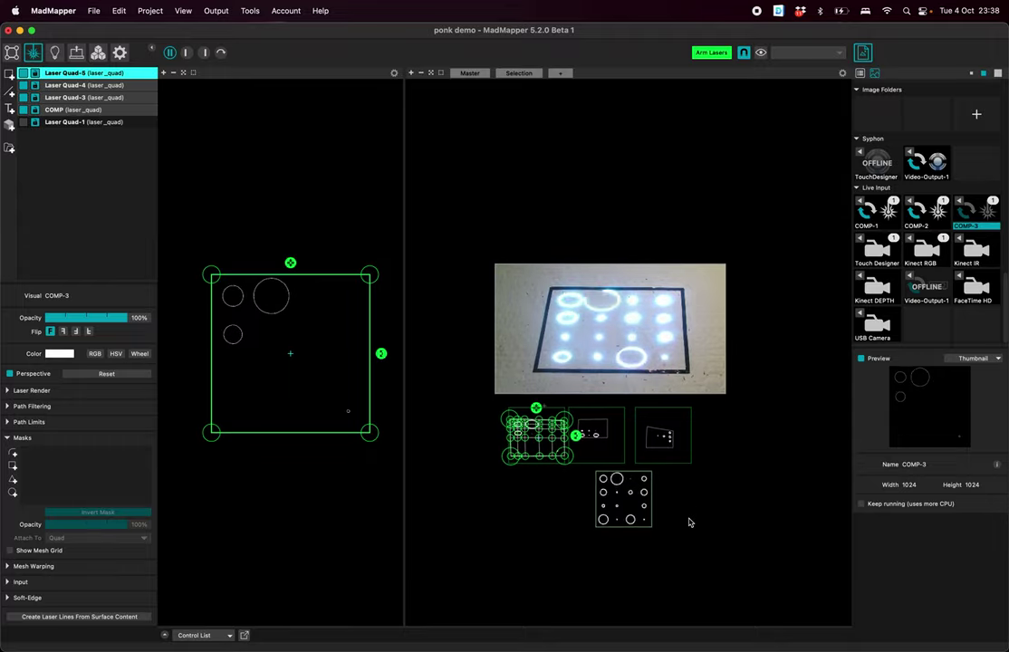
{"action": "scroll", "coordinate": [687, 524], "scroll_direction": "down", "scroll_amount": 3}
{"action": "left_click", "coordinate": [645, 464]}
{"action": "left_click", "coordinate": [645, 464]}
Switch to Output mode to manage the laser projectors
{"action": "scroll", "coordinate": [639, 463], "scroll_direction": "up", "scroll_amount": 5}
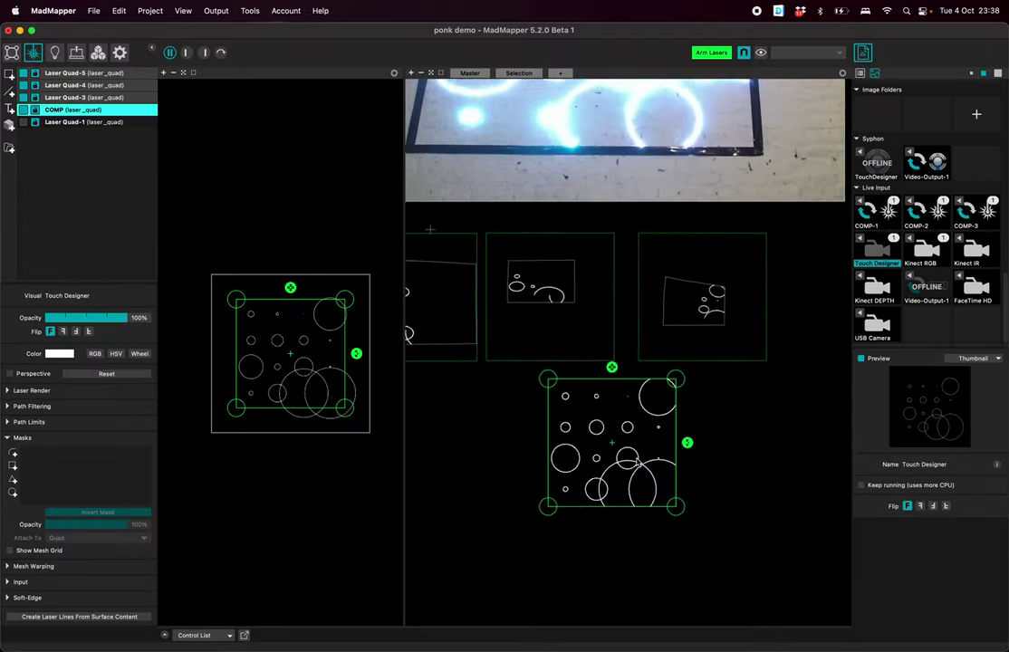
{"action": "scroll", "coordinate": [639, 464], "scroll_direction": "down", "scroll_amount": 3}
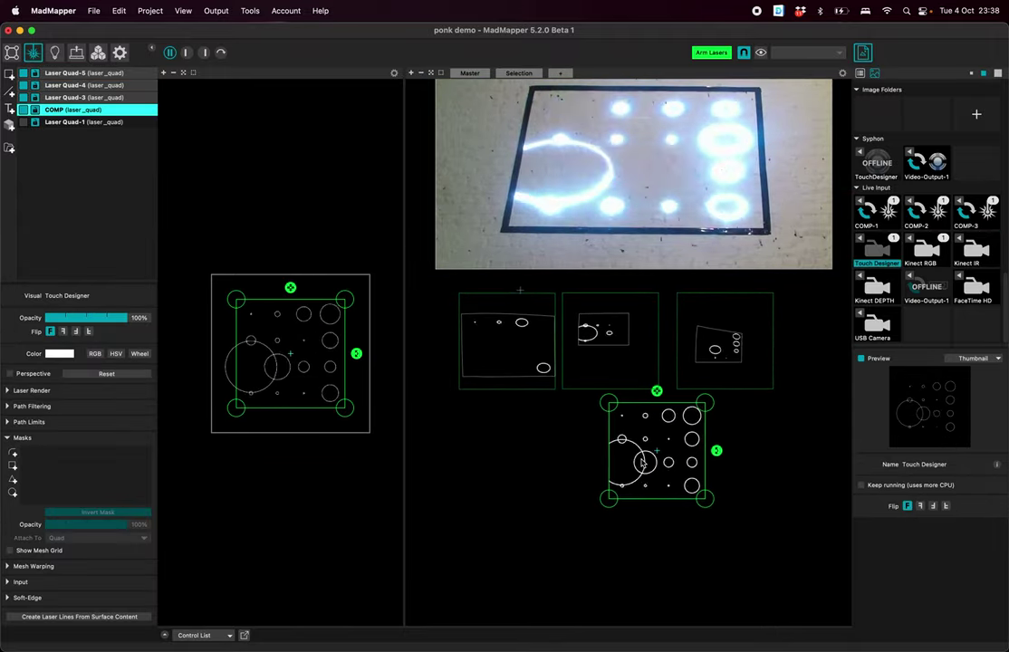
{"action": "scroll", "coordinate": [620, 426], "scroll_direction": "up", "scroll_amount": 3}
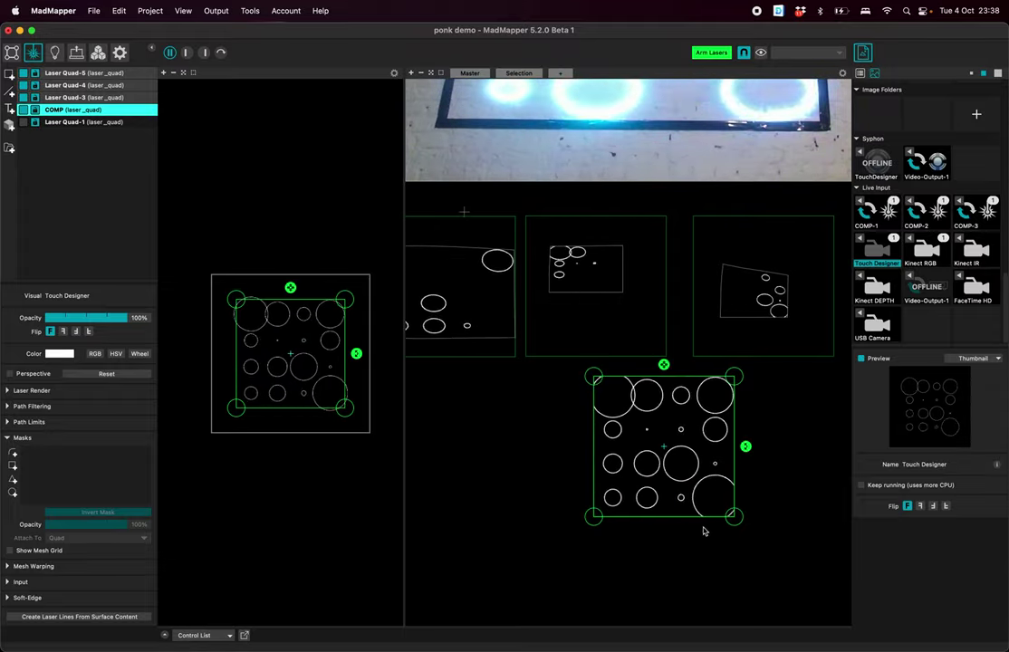
{"action": "left_click", "coordinate": [76, 51]}
Select the COMP laser output to see it dispatching to 3 outputs
{"action": "left_click", "coordinate": [50, 109]}
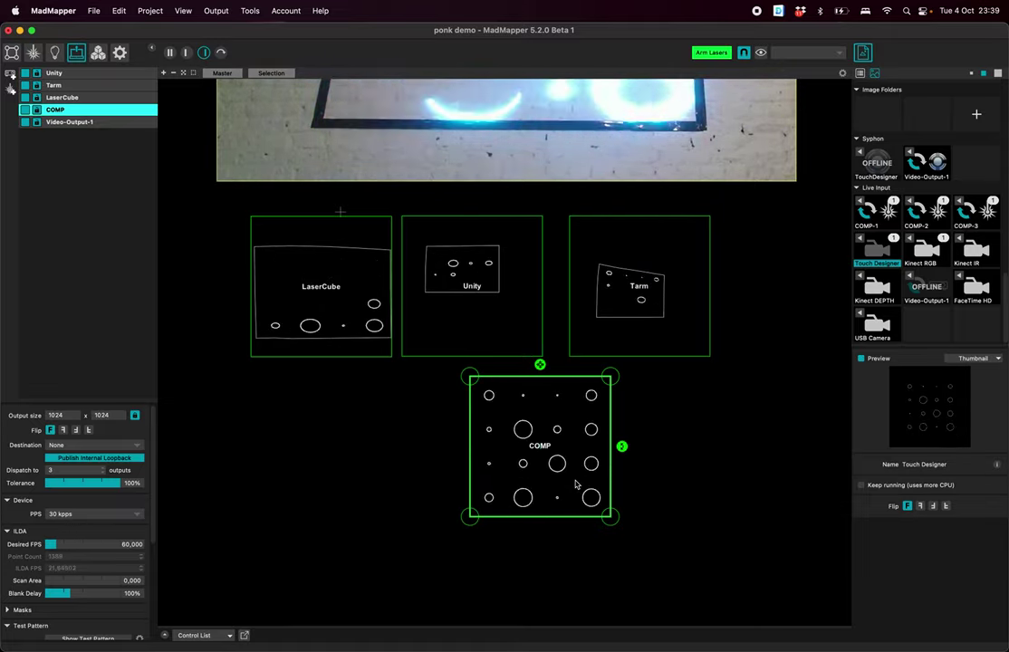
Enable Show Laser Projector Info in the preview options, then close the menu
{"action": "left_click", "coordinate": [843, 73]}
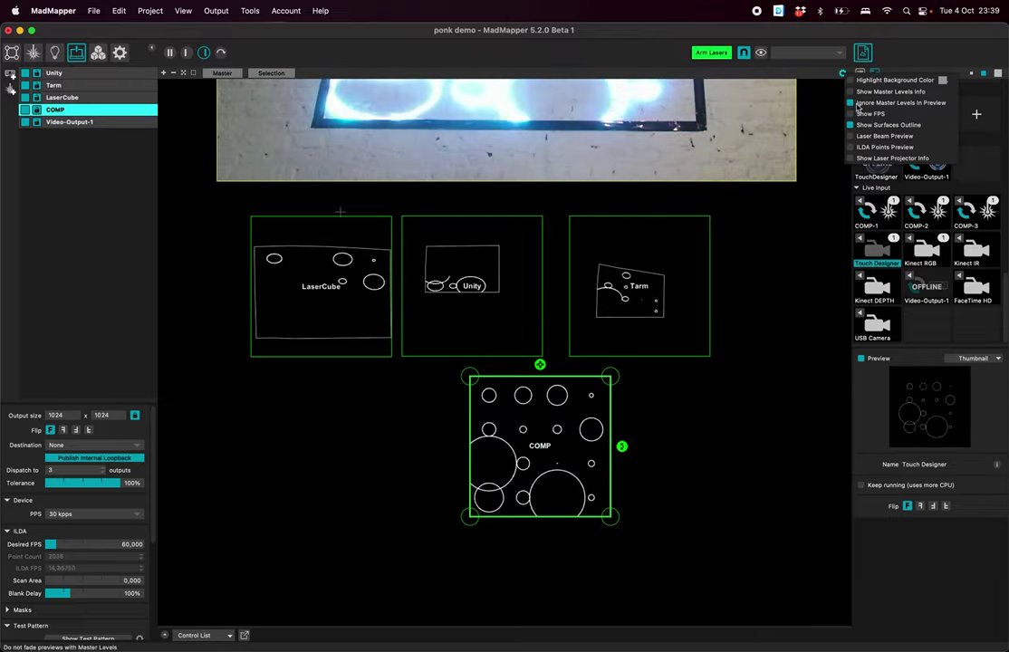
{"action": "left_click", "coordinate": [852, 158]}
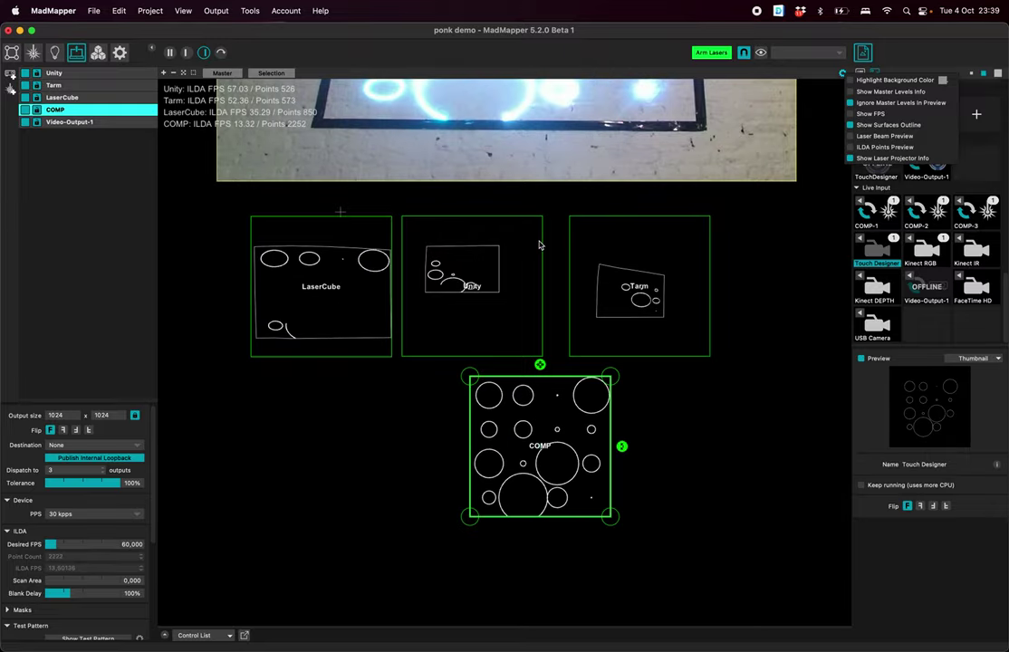
{"action": "left_click", "coordinate": [566, 239]}
{"action": "scroll", "coordinate": [453, 217], "scroll_direction": "left", "scroll_amount": 5}
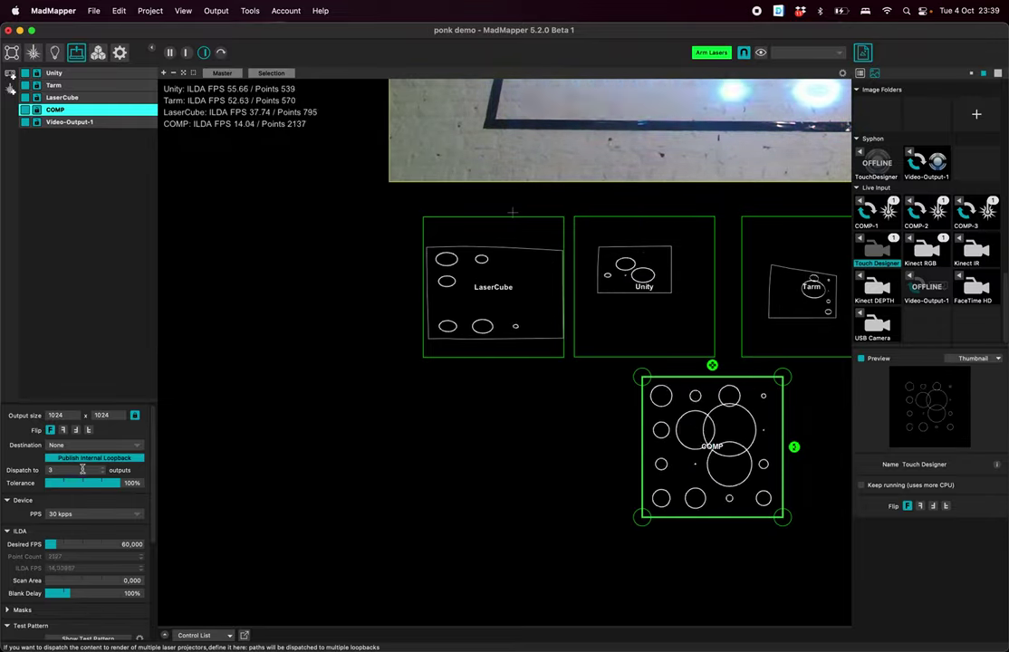
Lower COMP's dispatch count and preview the COMP-1, COMP-2 and COMP-3 loopback inputs
{"action": "left_click_drag", "start_coordinate": [80, 470], "coordinate": [42, 477]}
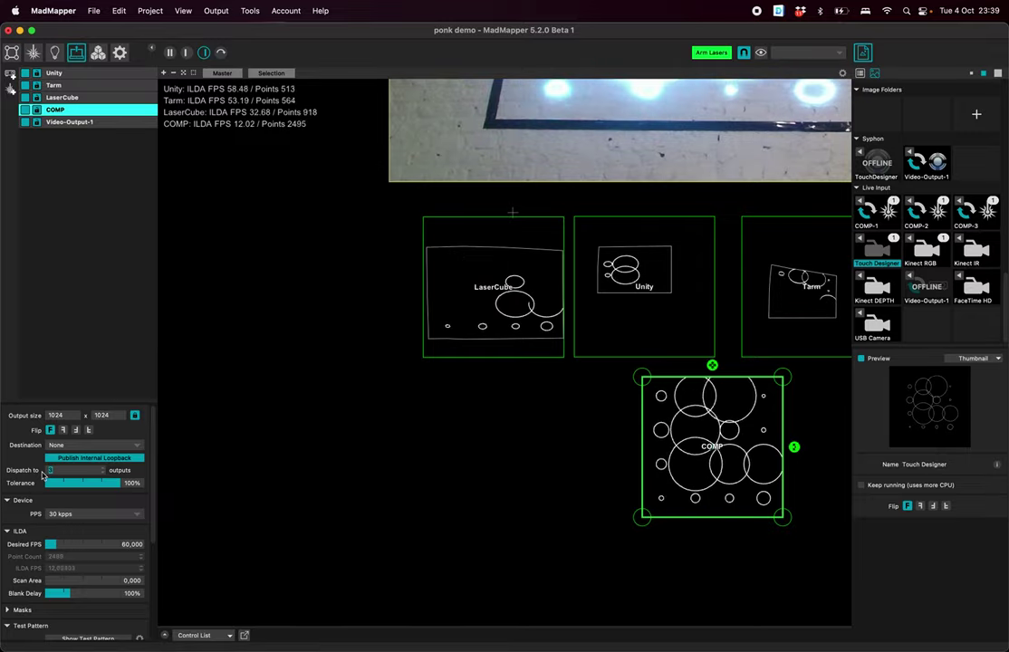
{"action": "left_click", "coordinate": [875, 213]}
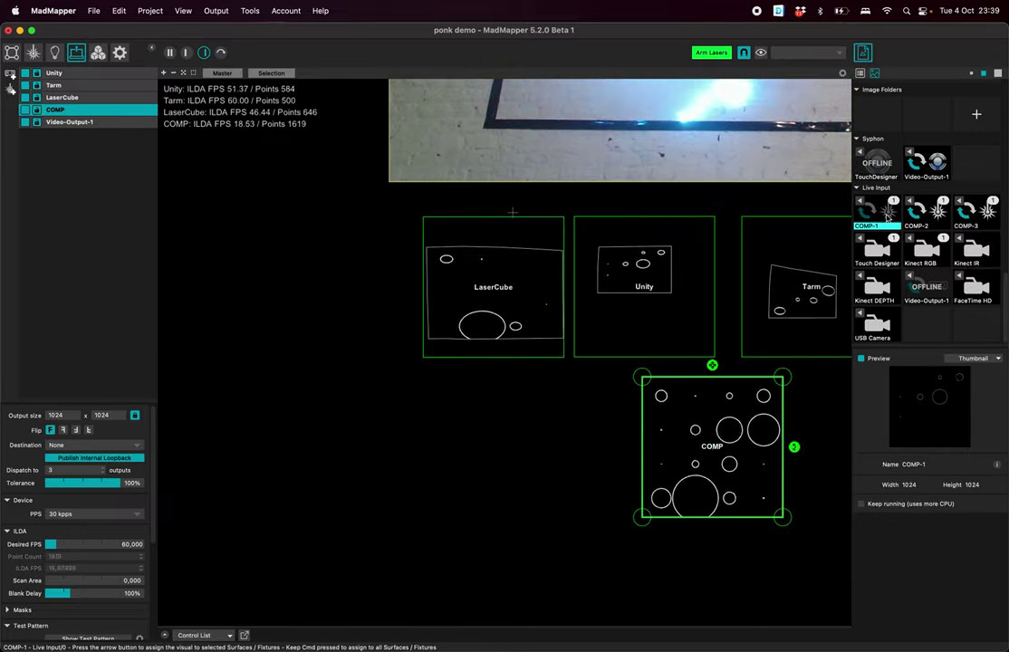
{"action": "left_click", "coordinate": [923, 226]}
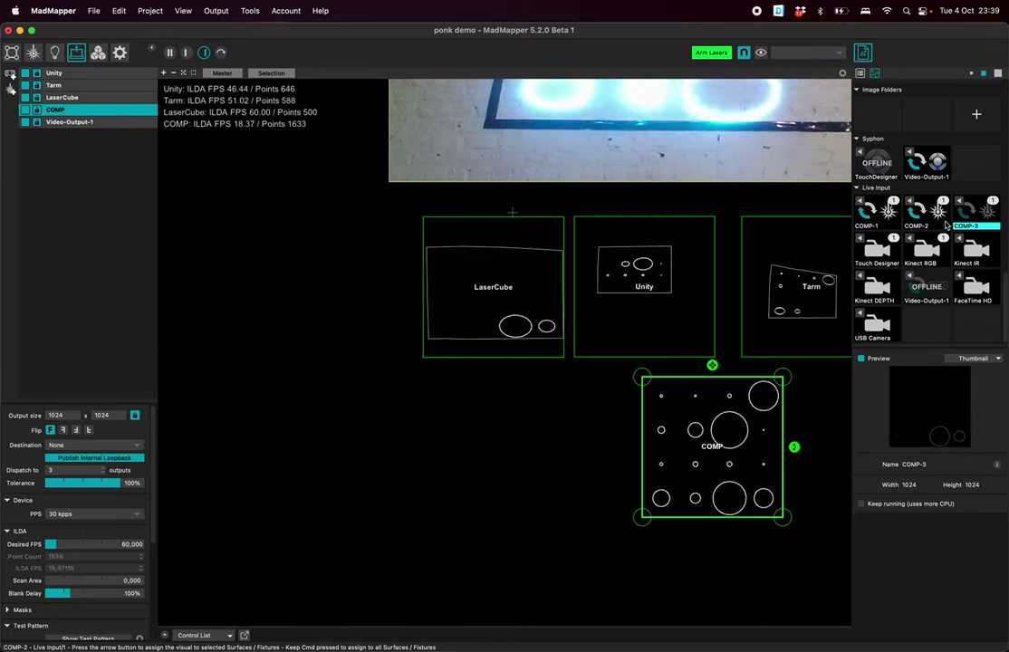
{"action": "left_click", "coordinate": [875, 213]}
{"action": "left_click", "coordinate": [920, 218]}
{"action": "left_click", "coordinate": [971, 215]}
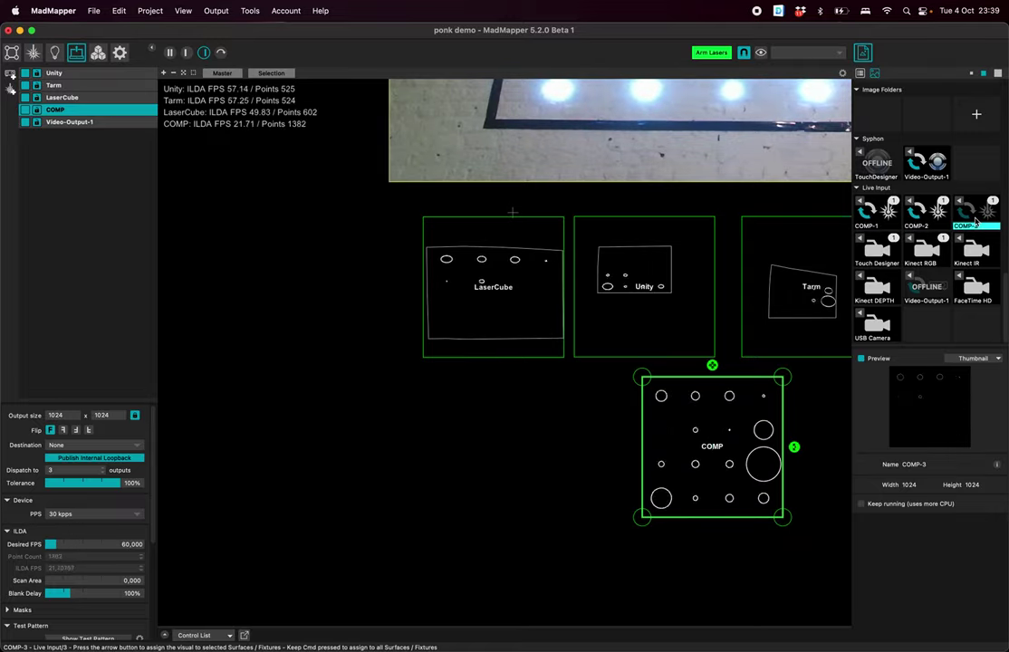
Settle on the COMP-1 input and select the LaserCube output
{"action": "left_click", "coordinate": [915, 218]}
{"action": "left_click", "coordinate": [875, 218]}
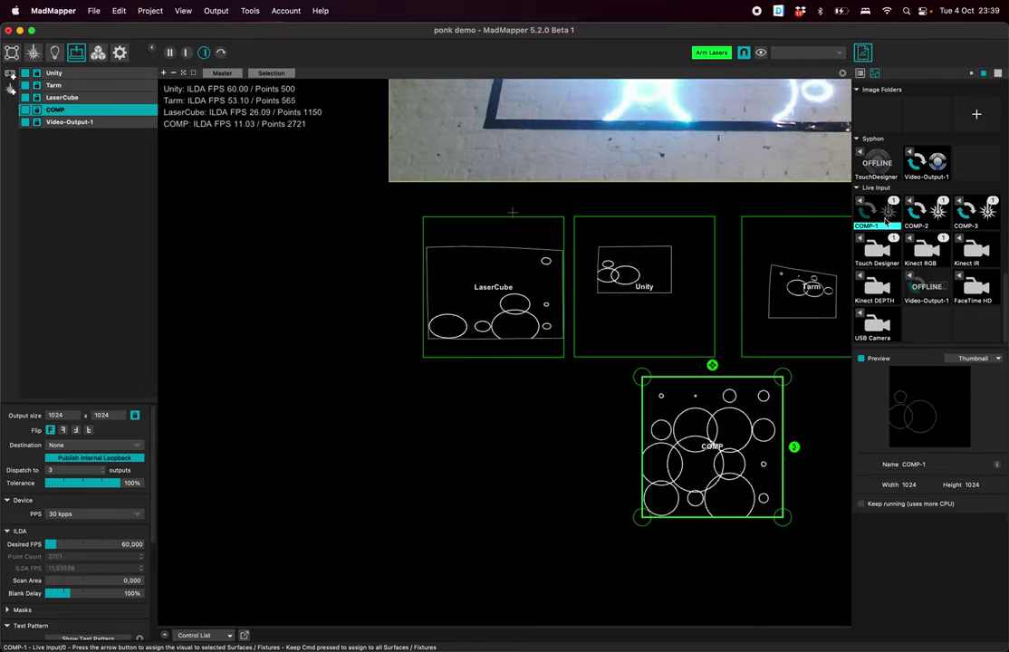
{"action": "scroll", "coordinate": [354, 348], "scroll_direction": "right", "scroll_amount": 5}
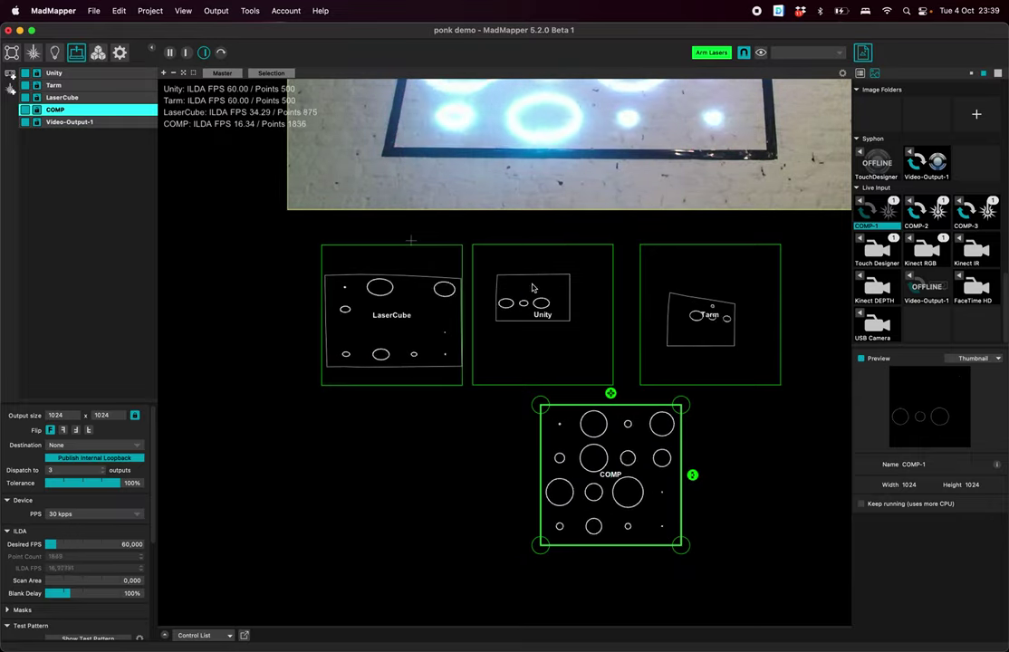
{"action": "left_click", "coordinate": [451, 315]}
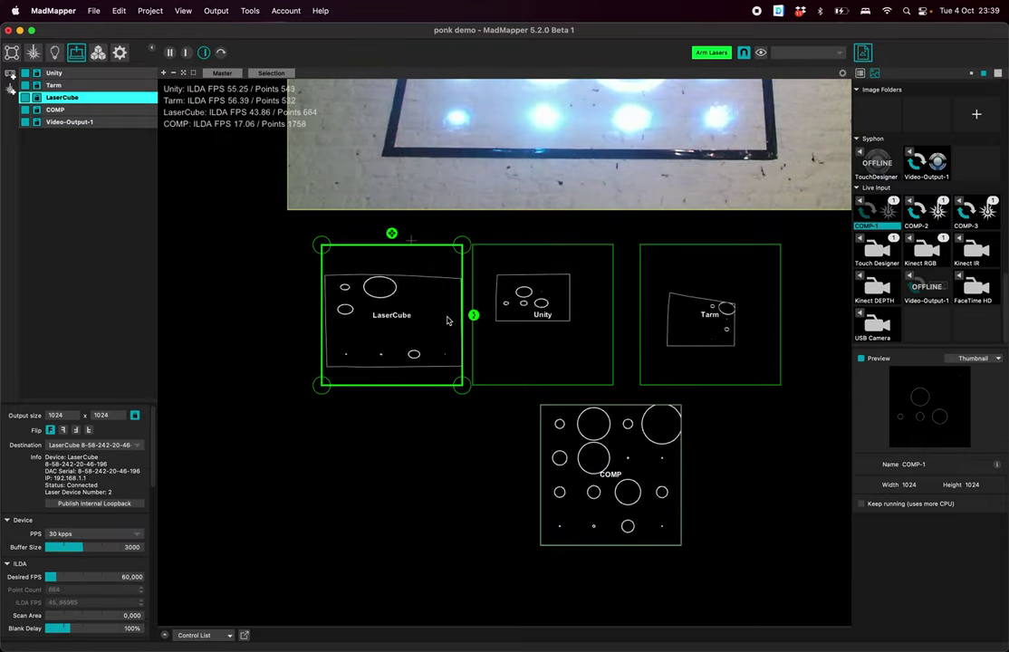
In Laser Surfaces mode, select Laser Quad-5 and Quad-4 to check their COMP-3 and COMP-2 feeds
{"action": "left_click", "coordinate": [36, 54]}
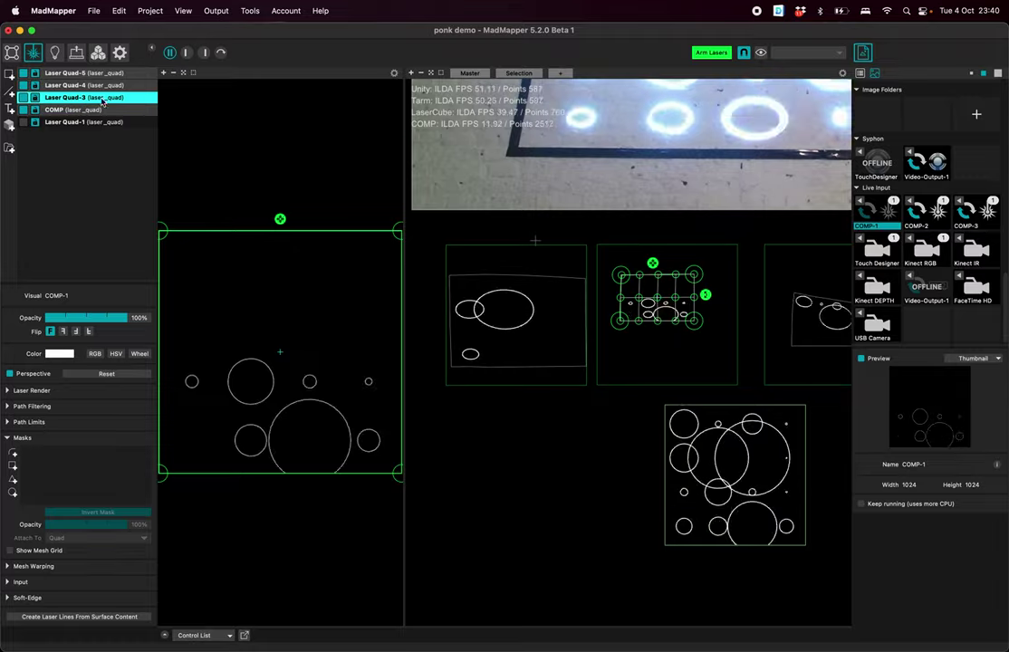
{"action": "scroll", "coordinate": [559, 316], "scroll_direction": "up", "scroll_amount": 2}
{"action": "scroll", "coordinate": [559, 316], "scroll_direction": "down", "scroll_amount": 5}
{"action": "left_click", "coordinate": [516, 481]}
{"action": "left_click", "coordinate": [733, 452]}
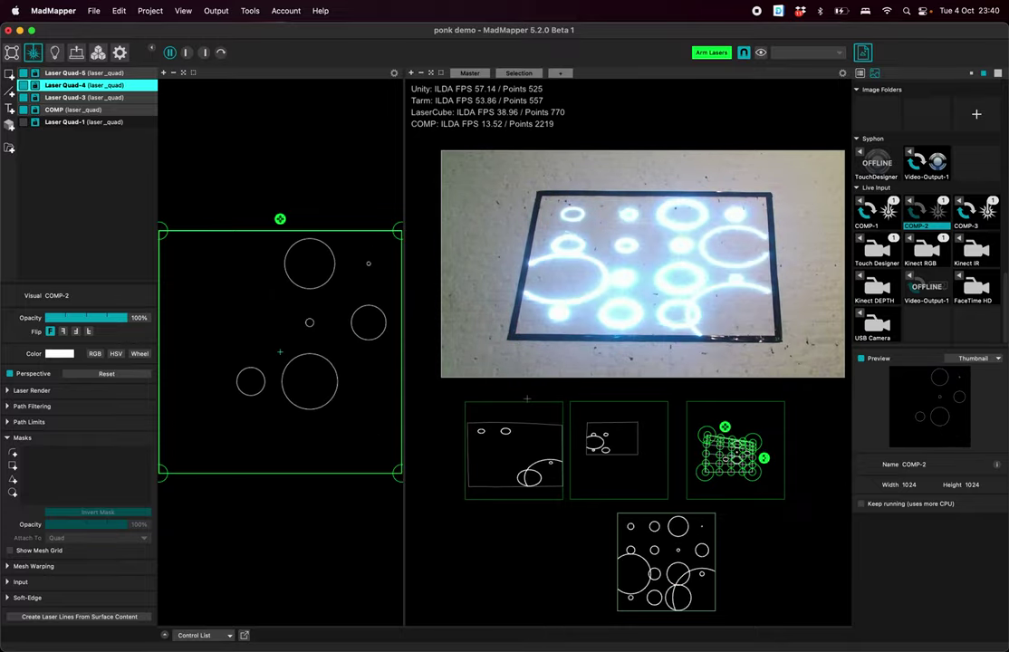
Reselect Laser Quad-5 and keep COMP-3 as its visual
{"action": "scroll", "coordinate": [650, 342], "scroll_direction": "up", "scroll_amount": 2}
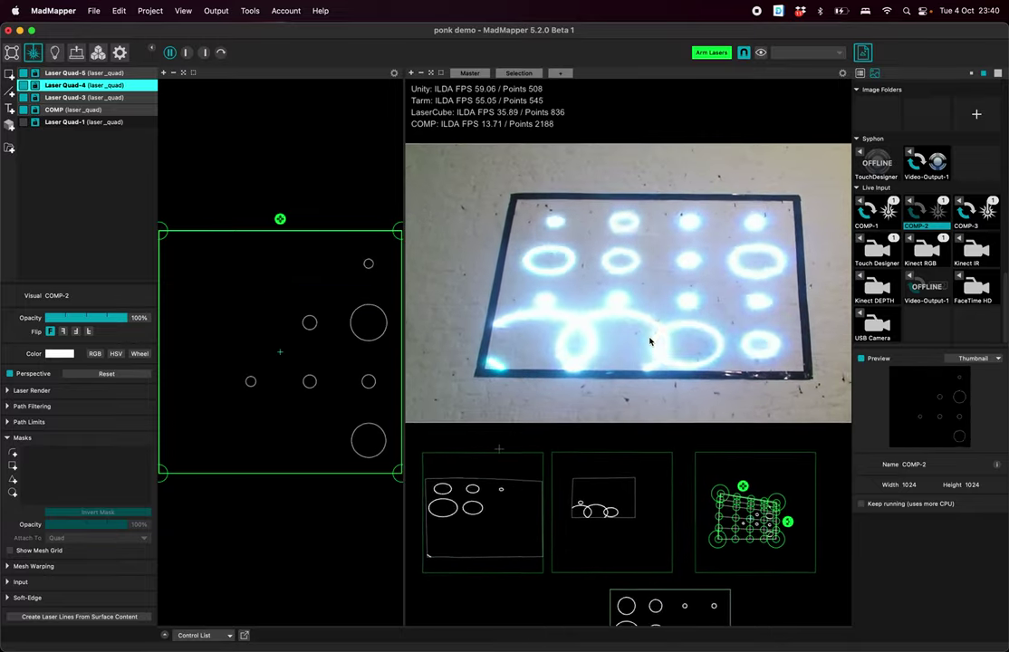
{"action": "scroll", "coordinate": [649, 342], "scroll_direction": "down", "scroll_amount": 1}
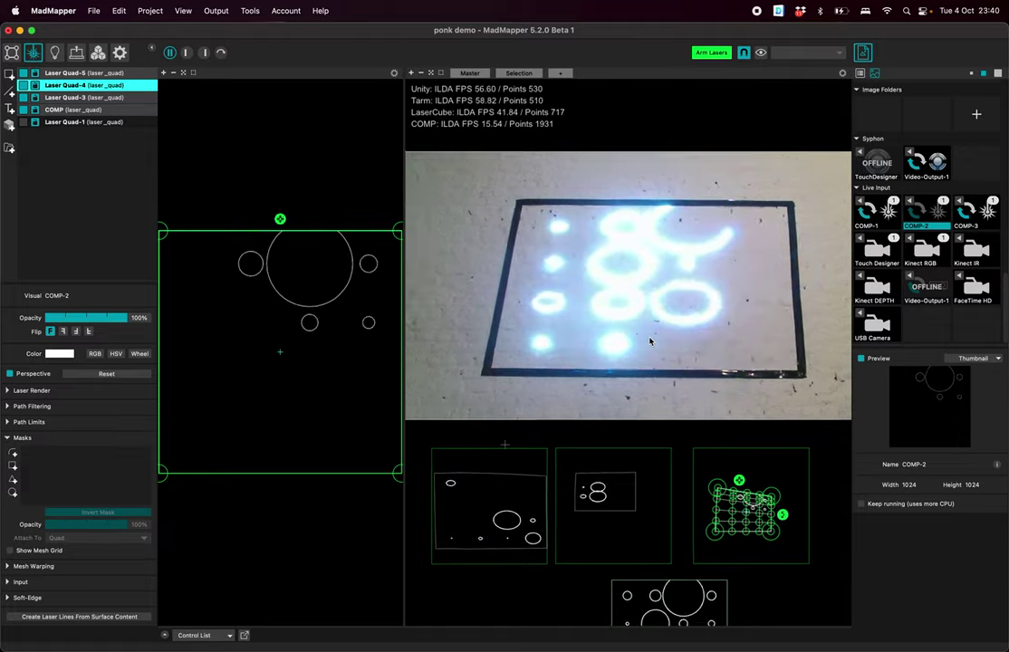
{"action": "left_click", "coordinate": [489, 508]}
{"action": "left_click", "coordinate": [978, 222]}
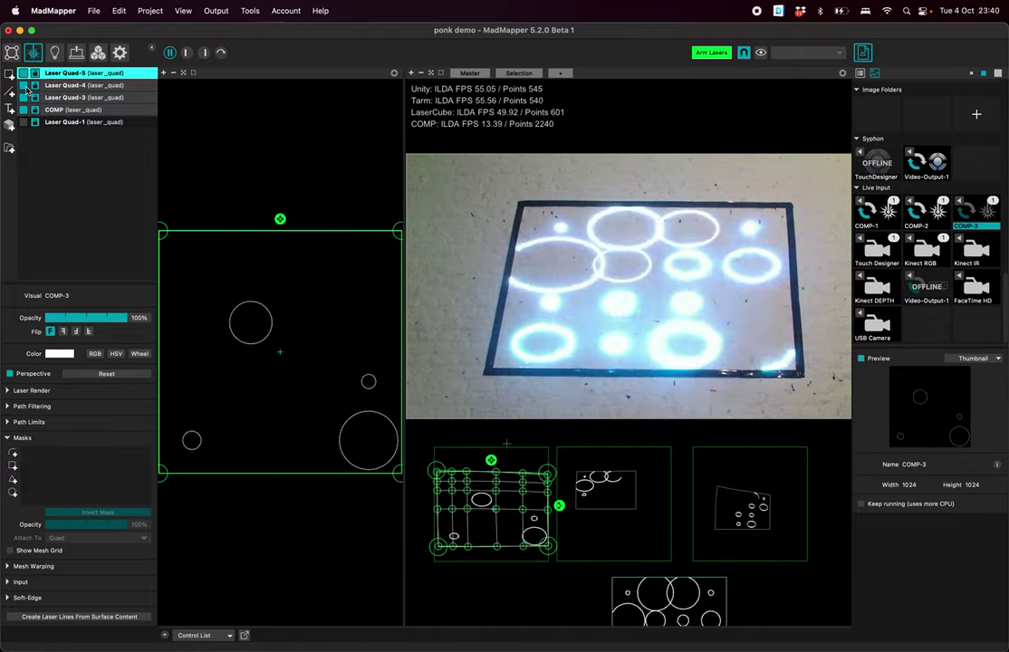
Select Laser Quad-3 with its COMP-1 feed and scroll the library to Laser Materials
{"action": "left_click", "coordinate": [81, 97]}
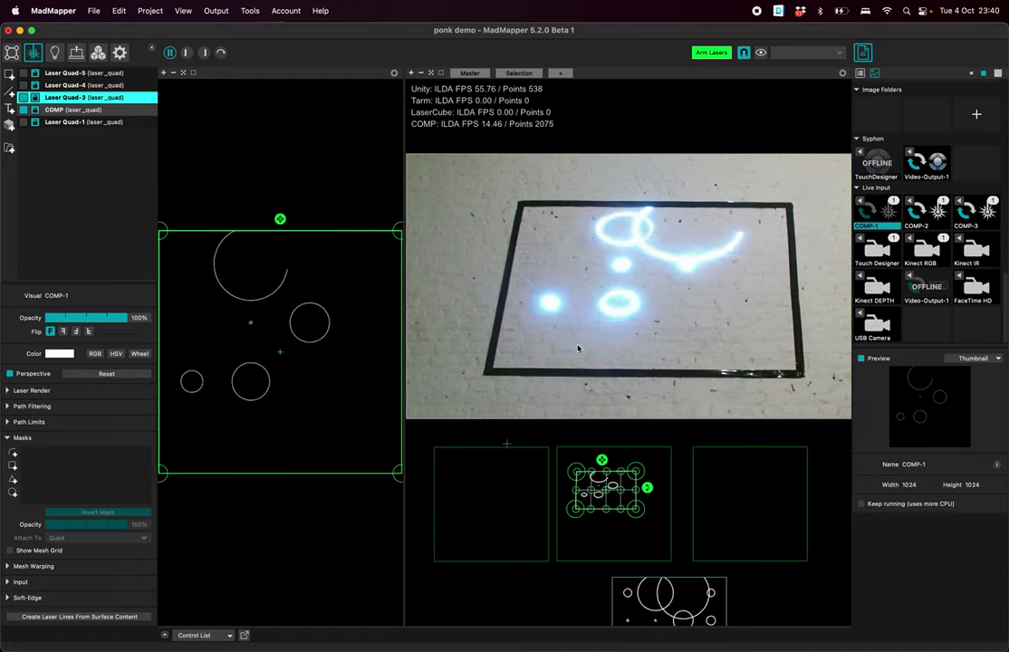
{"action": "scroll", "coordinate": [947, 260], "scroll_direction": "up", "scroll_amount": 10}
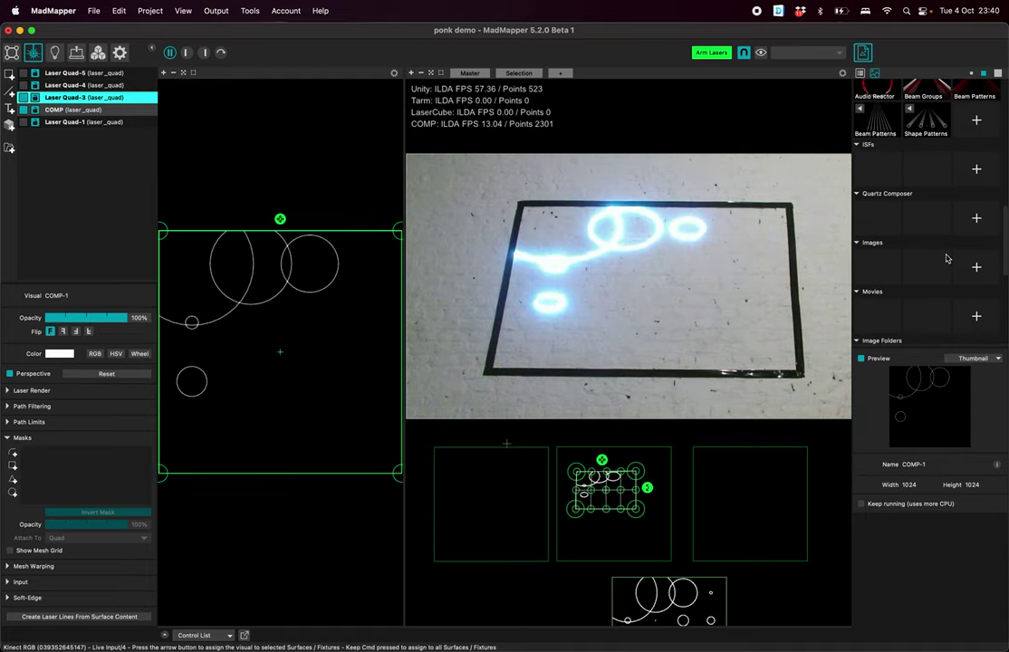
{"action": "scroll", "coordinate": [947, 259], "scroll_direction": "up", "scroll_amount": 10}
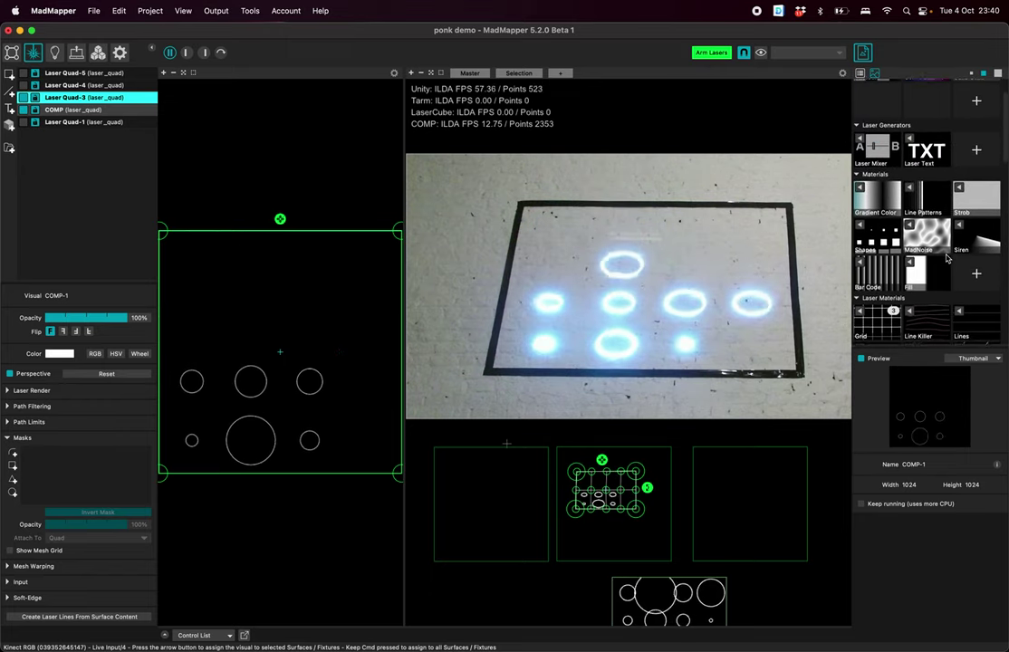
Apply the Grid laser material to Laser Quad-3 and re-enable Laser Quad-4's output
{"action": "scroll", "coordinate": [947, 259], "scroll_direction": "down", "scroll_amount": 3}
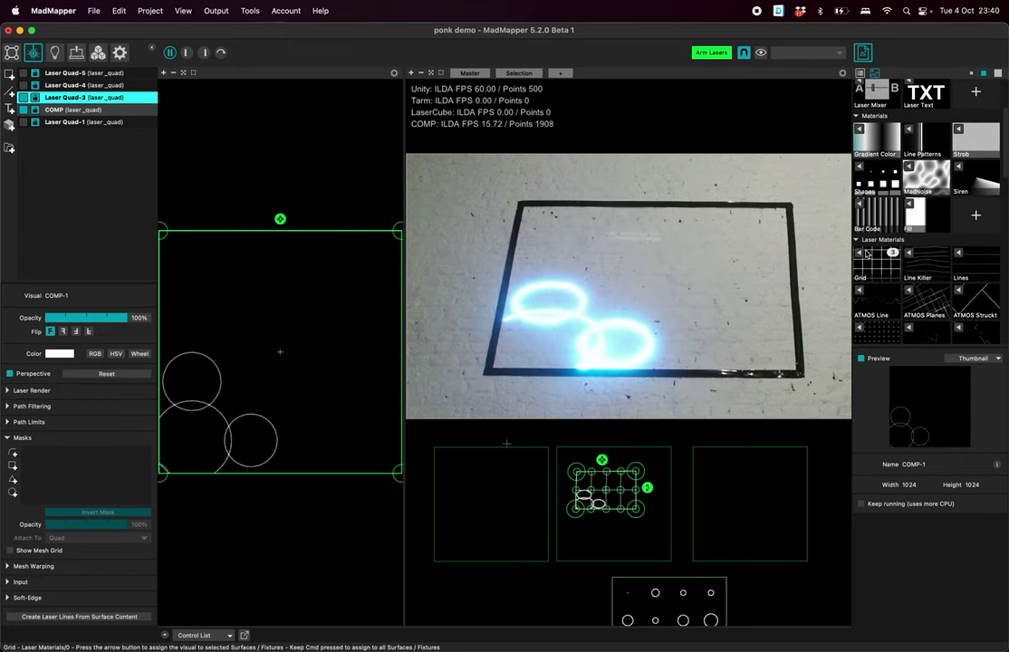
{"action": "left_click", "coordinate": [867, 257]}
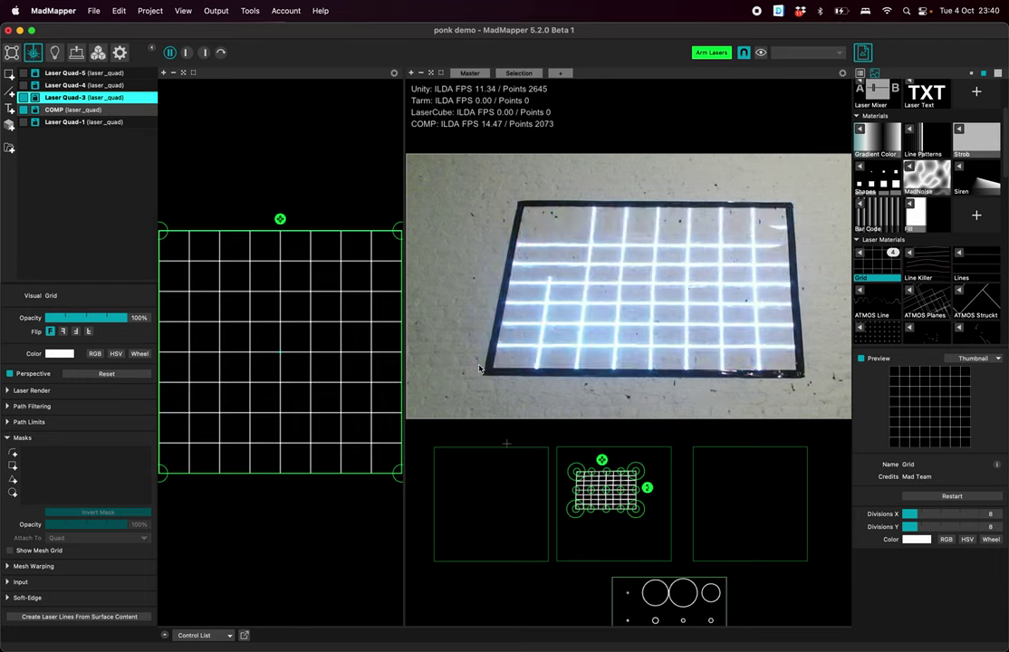
{"action": "left_click", "coordinate": [24, 86]}
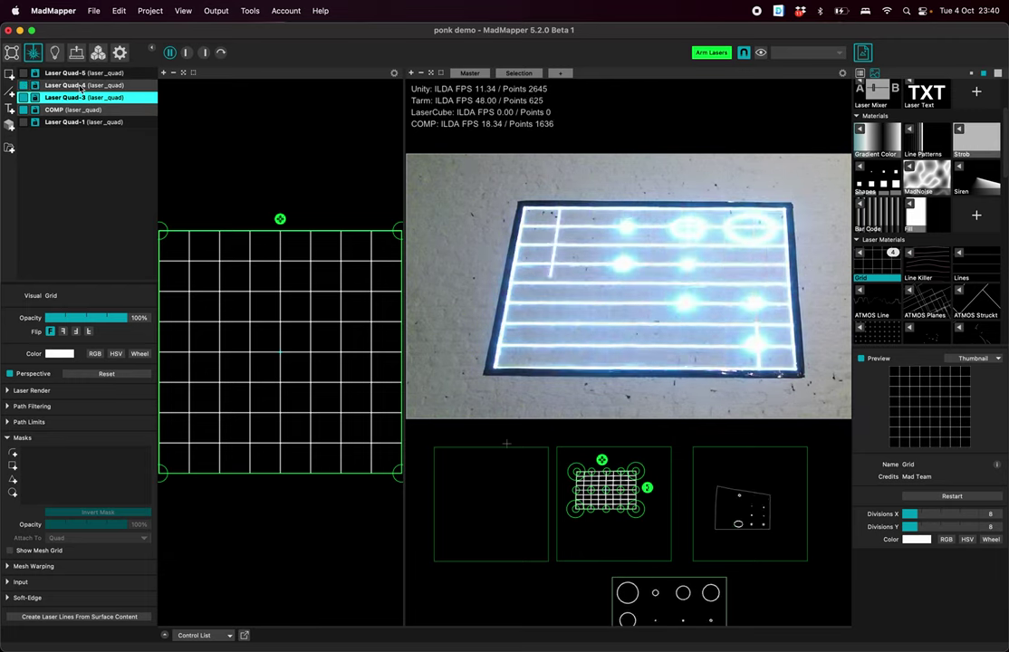
{"action": "scroll", "coordinate": [877, 240], "scroll_direction": "up", "scroll_amount": 10}
{"action": "scroll", "coordinate": [876, 240], "scroll_direction": "down", "scroll_amount": 5}
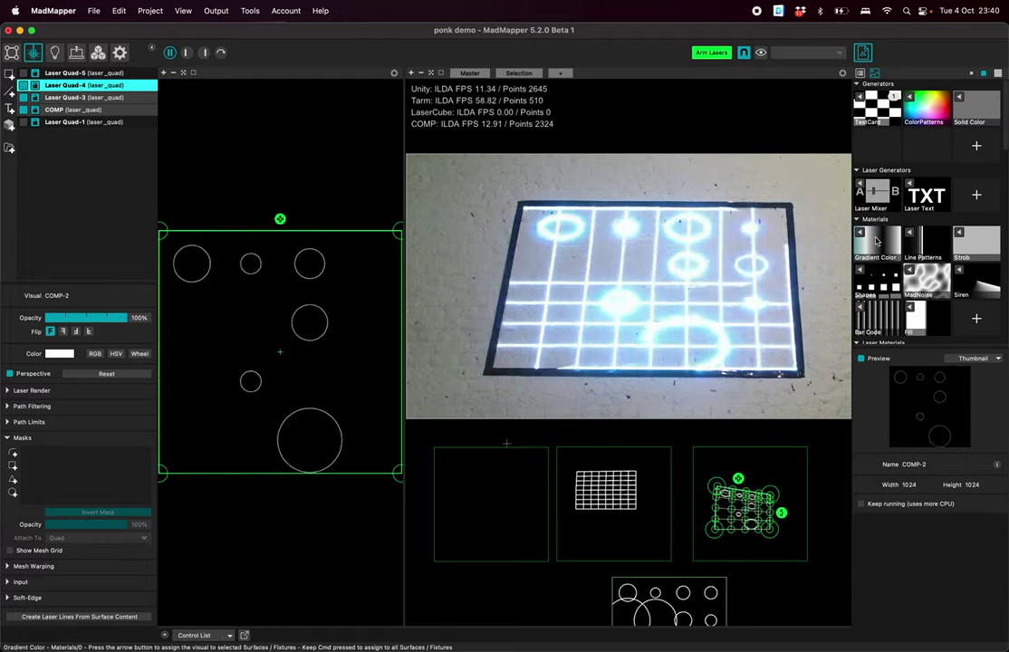
{"action": "scroll", "coordinate": [871, 254], "scroll_direction": "down", "scroll_amount": 3}
Assign the Grid laser material to Laser Quad-4
{"action": "left_click", "coordinate": [860, 288]}
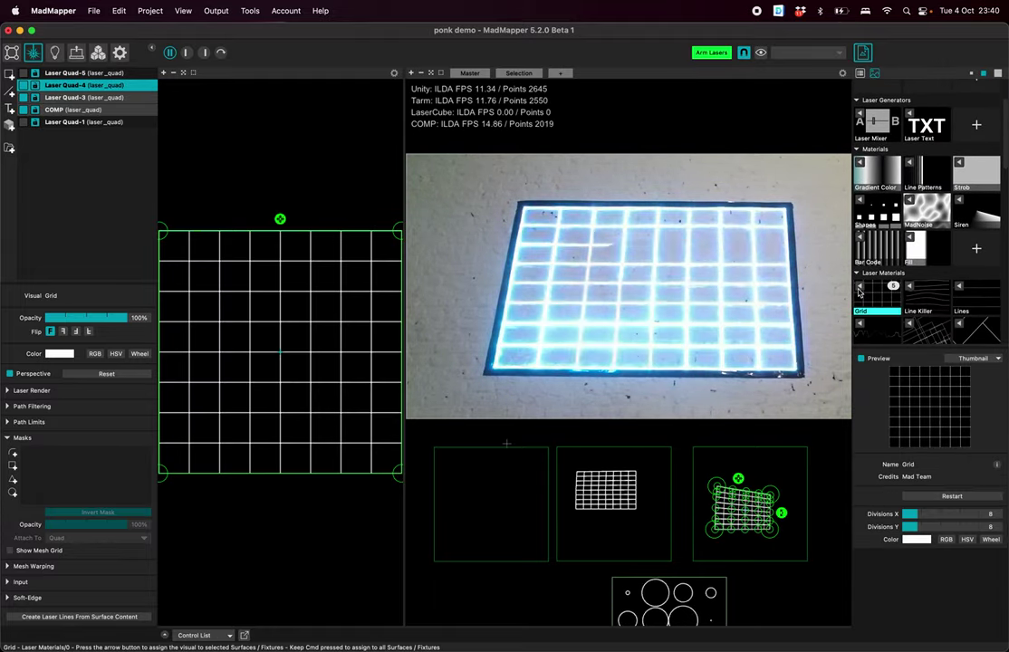
{"action": "scroll", "coordinate": [720, 501], "scroll_direction": "up", "scroll_amount": 3}
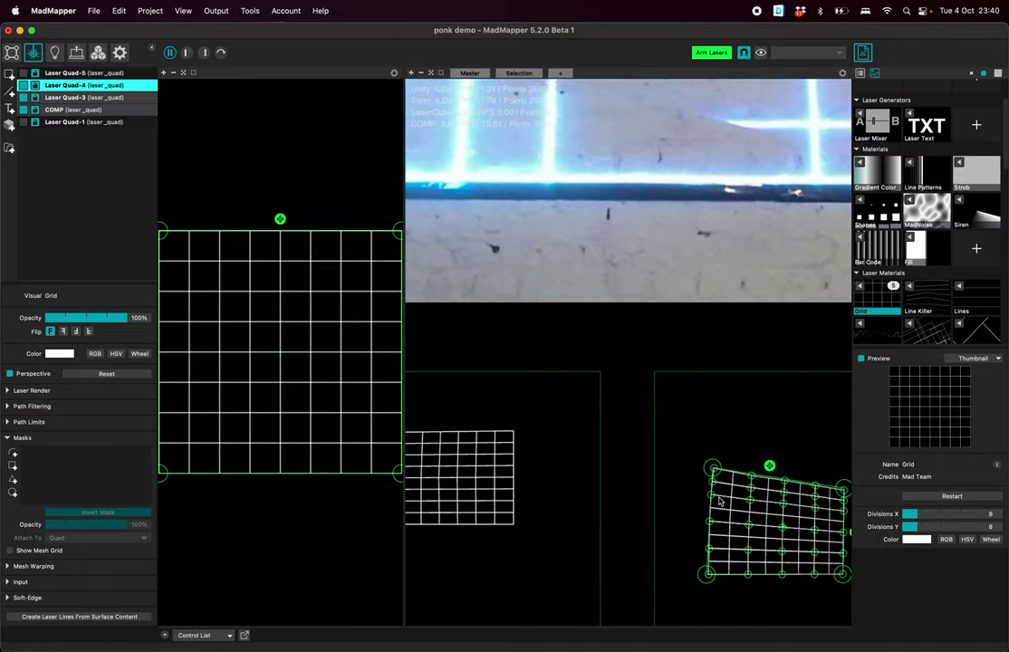
{"action": "scroll", "coordinate": [720, 501], "scroll_direction": "down", "scroll_amount": 2}
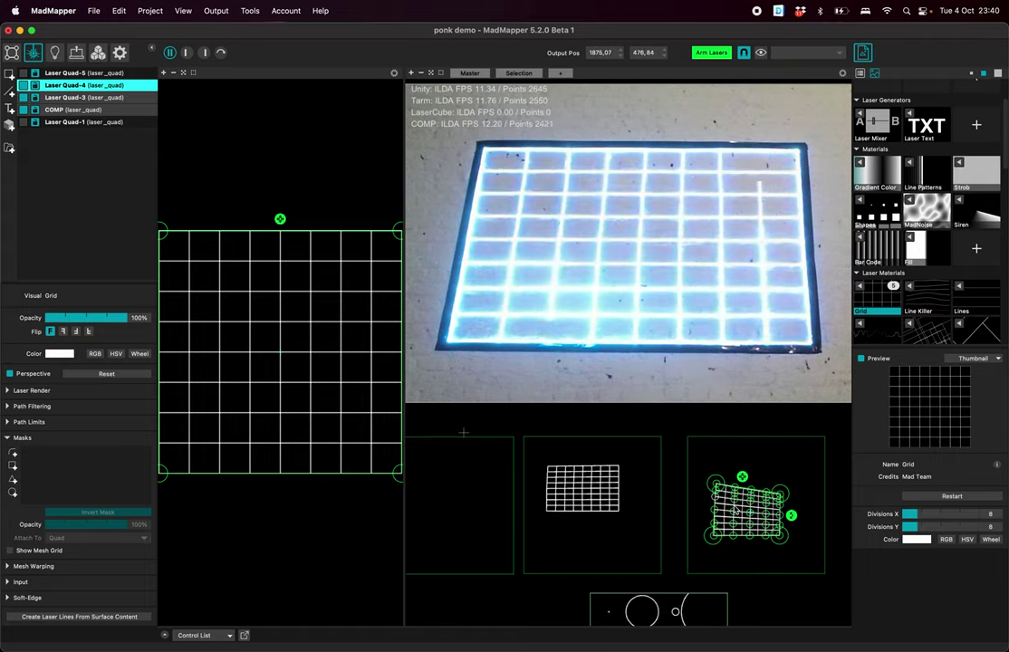
{"action": "scroll", "coordinate": [735, 509], "scroll_direction": "up", "scroll_amount": 2}
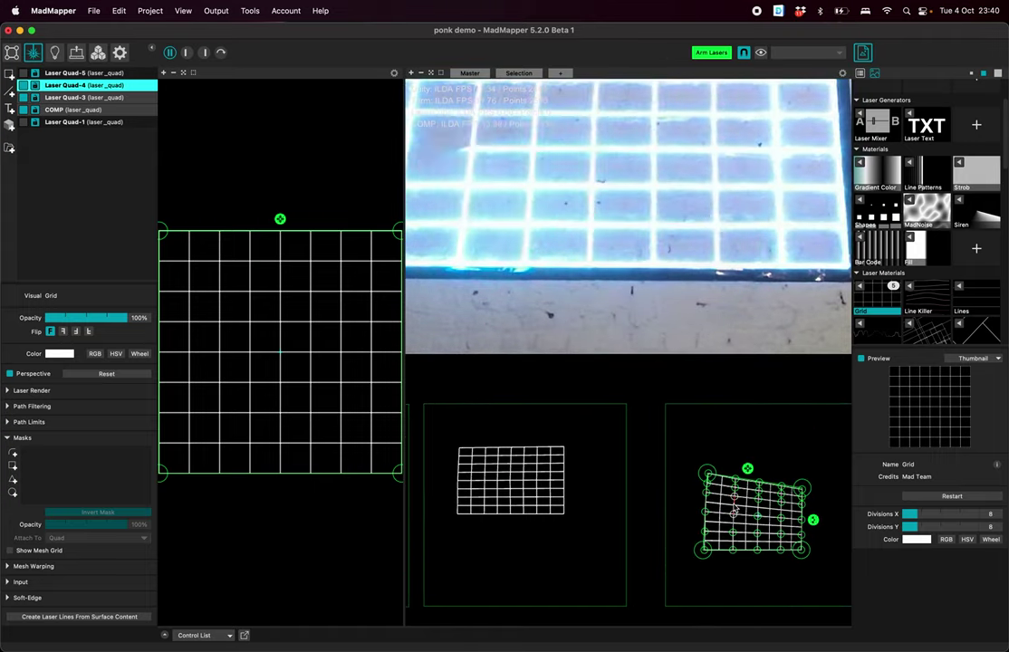
{"action": "scroll", "coordinate": [734, 509], "scroll_direction": "down", "scroll_amount": 2}
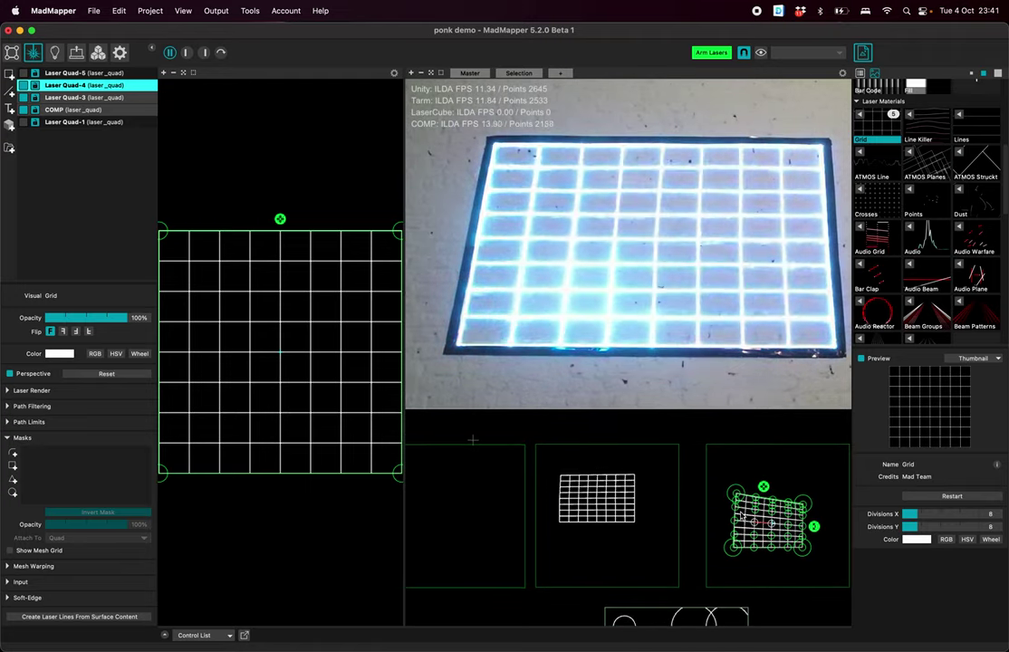
Select Laser Quad-5 and give it the Grid laser material too
{"action": "left_click", "coordinate": [77, 73]}
{"action": "scroll", "coordinate": [924, 229], "scroll_direction": "up", "scroll_amount": 10}
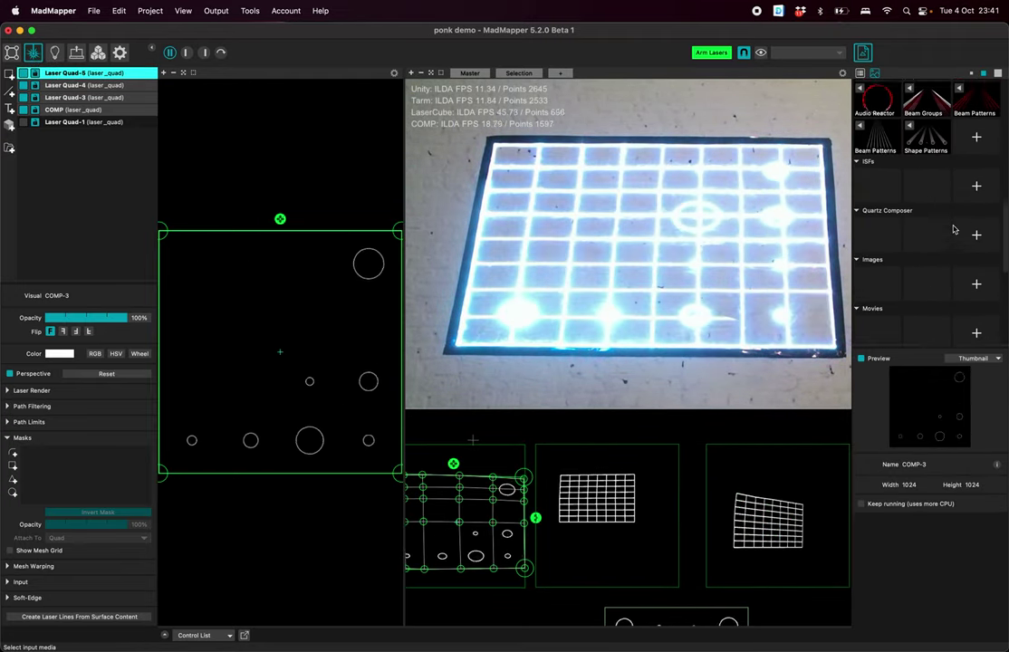
{"action": "left_click", "coordinate": [861, 181]}
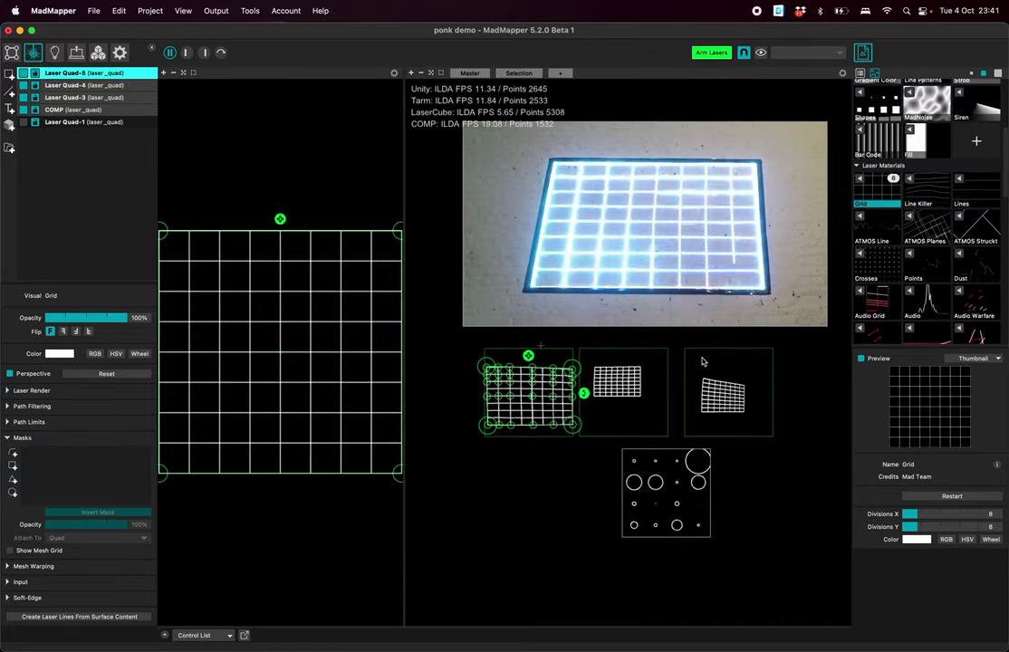
{"action": "scroll", "coordinate": [892, 300], "scroll_direction": "down", "scroll_amount": 2}
{"action": "scroll", "coordinate": [892, 301], "scroll_direction": "up", "scroll_amount": 10}
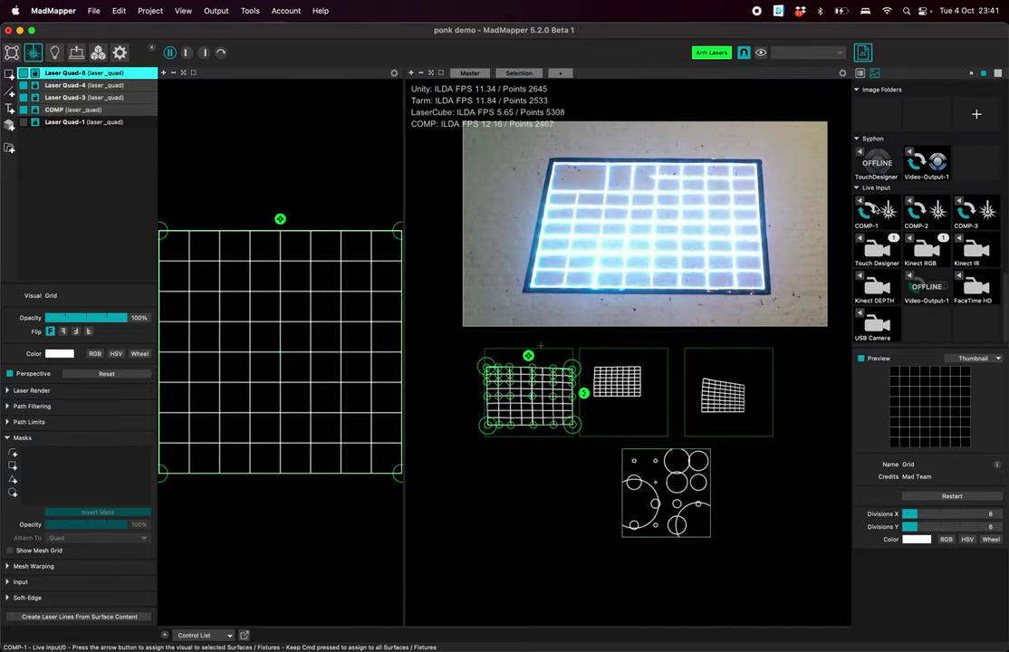
Feed Laser Quad-5 the COMP-1 stream and put COMP-2 back on Laser Quad-4
{"action": "left_click", "coordinate": [861, 204]}
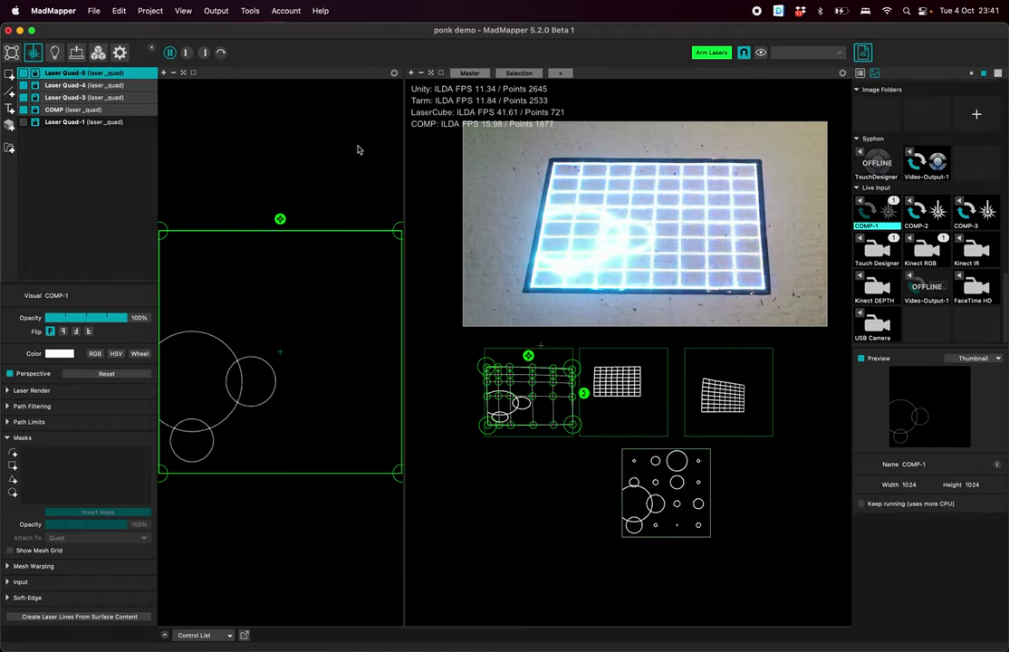
{"action": "left_click", "coordinate": [92, 86]}
{"action": "scroll", "coordinate": [897, 200], "scroll_direction": "up", "scroll_amount": 10}
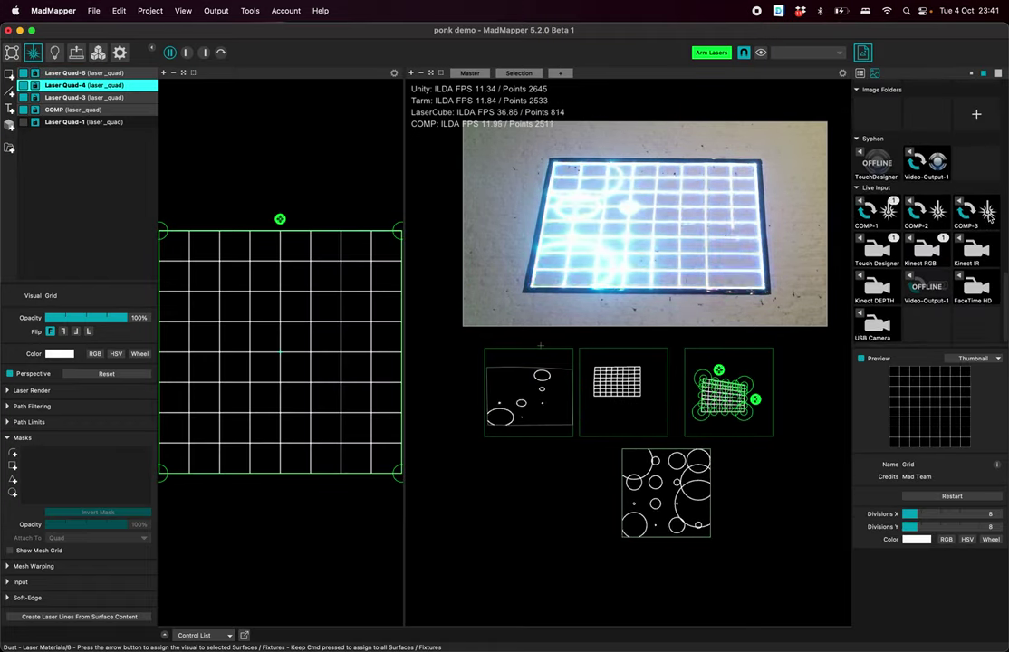
{"action": "left_click", "coordinate": [914, 215]}
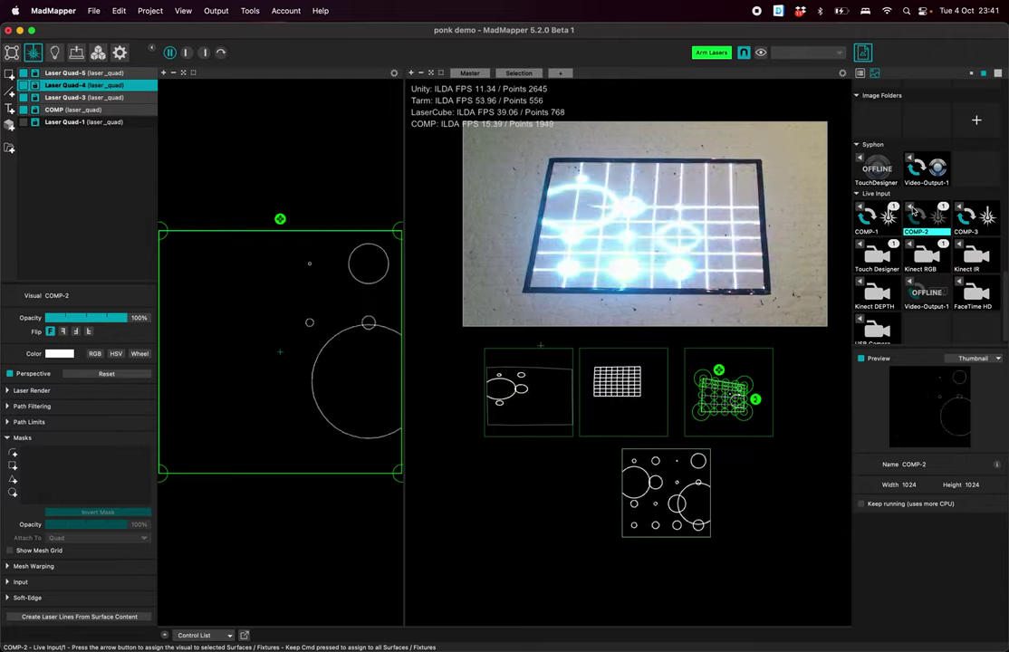
Feed Laser Quad-3 the COMP-3 stream, then select the TouchDesigner-fed COMP laser surface
{"action": "left_click", "coordinate": [81, 97]}
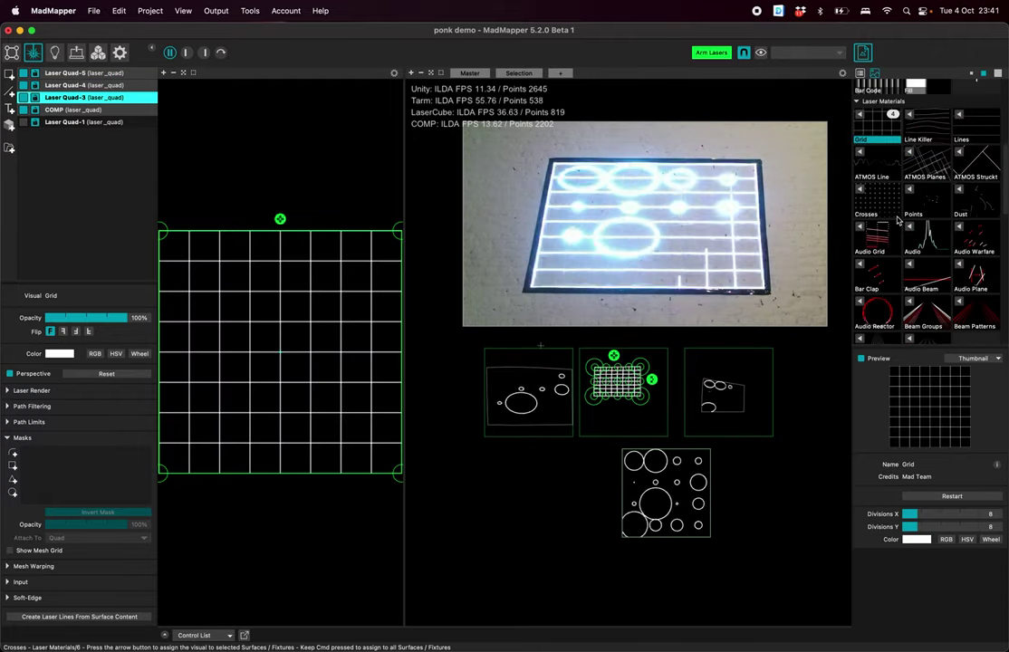
{"action": "scroll", "coordinate": [897, 217], "scroll_direction": "up", "scroll_amount": 10}
{"action": "scroll", "coordinate": [897, 220], "scroll_direction": "down", "scroll_amount": 3}
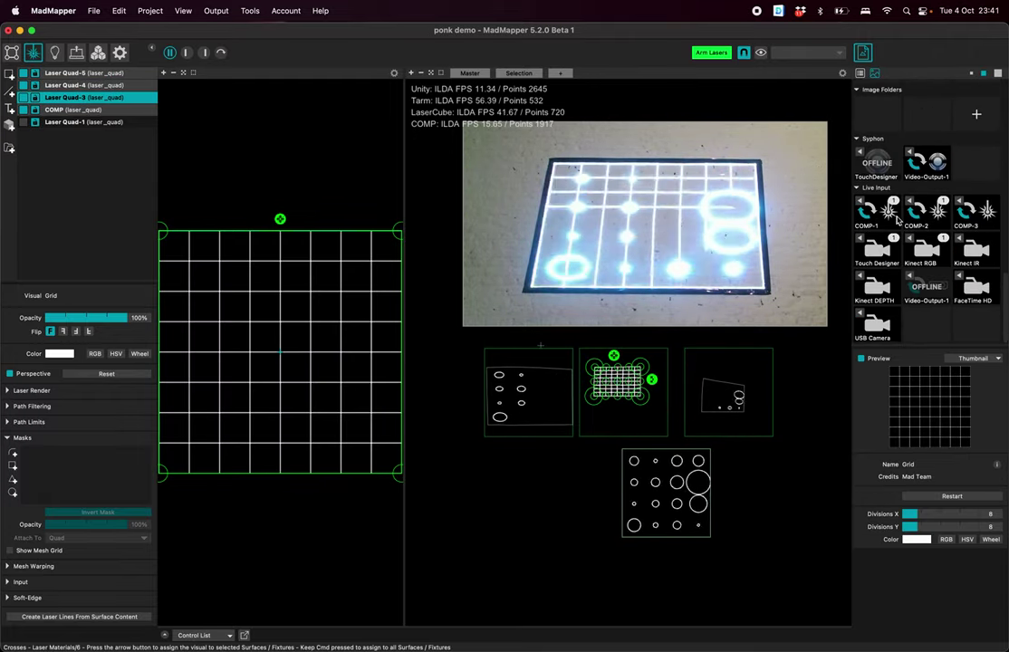
{"action": "left_click", "coordinate": [962, 208]}
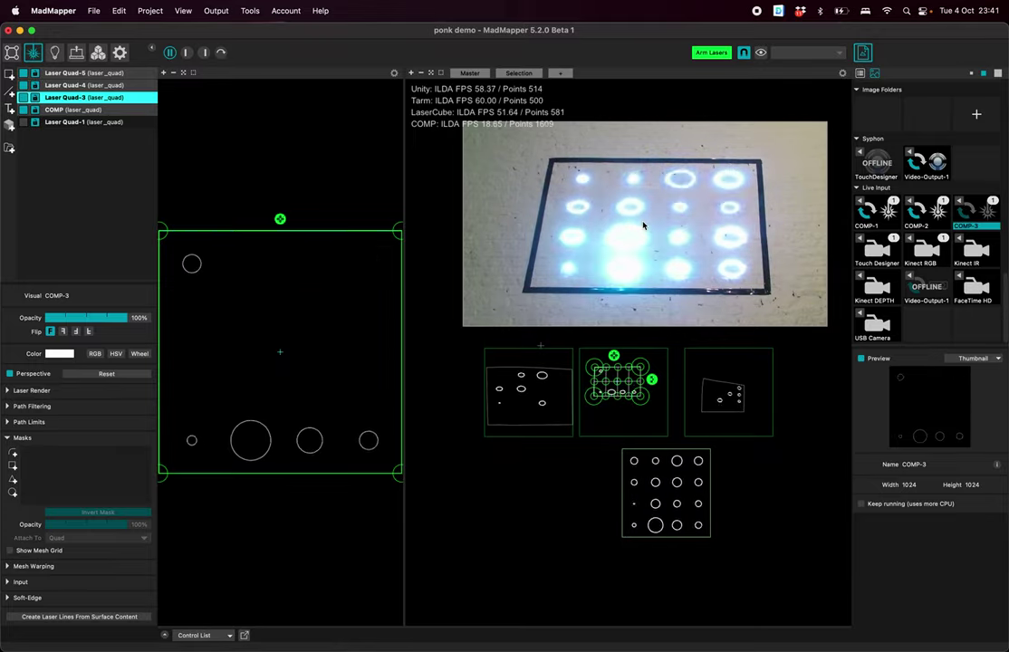
{"action": "scroll", "coordinate": [645, 225], "scroll_direction": "up", "scroll_amount": 6}
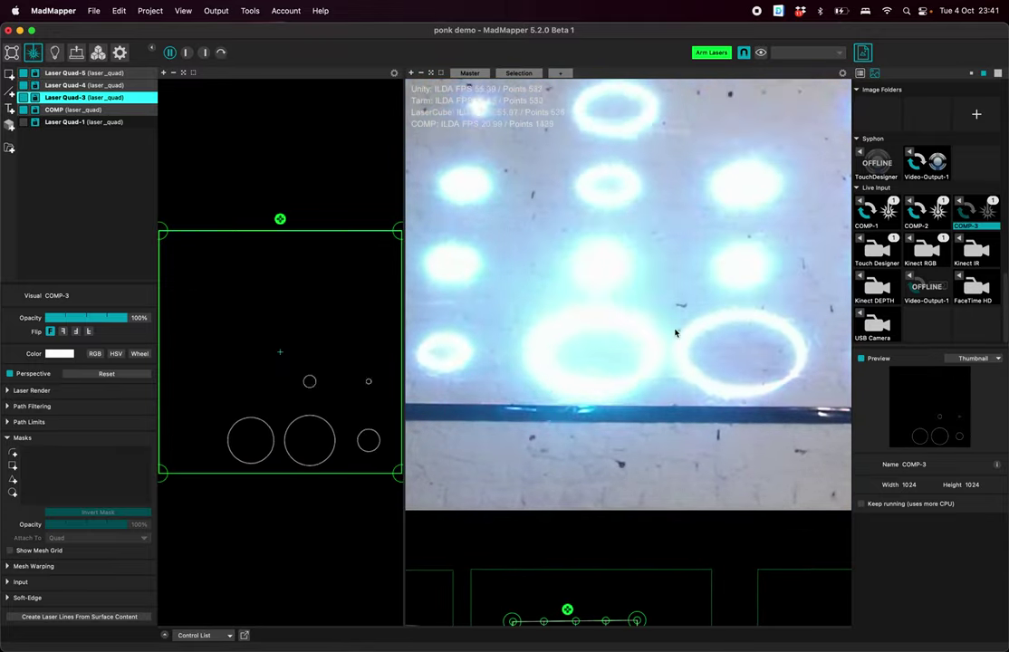
{"action": "scroll", "coordinate": [705, 212], "scroll_direction": "down", "scroll_amount": 5}
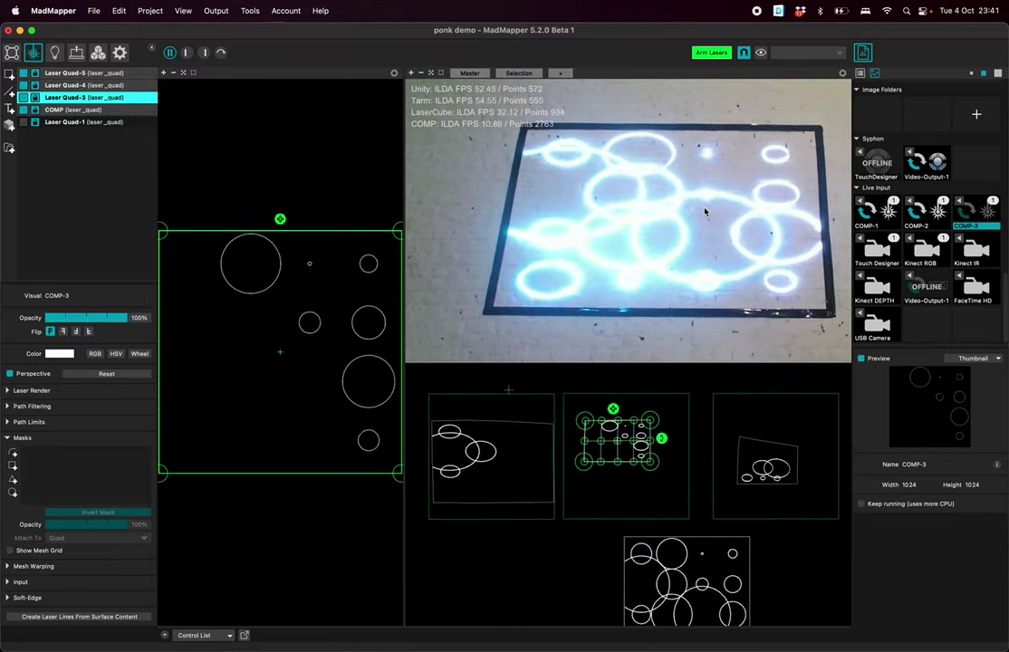
{"action": "scroll", "coordinate": [705, 212], "scroll_direction": "down", "scroll_amount": 3}
{"action": "left_click", "coordinate": [723, 488]}
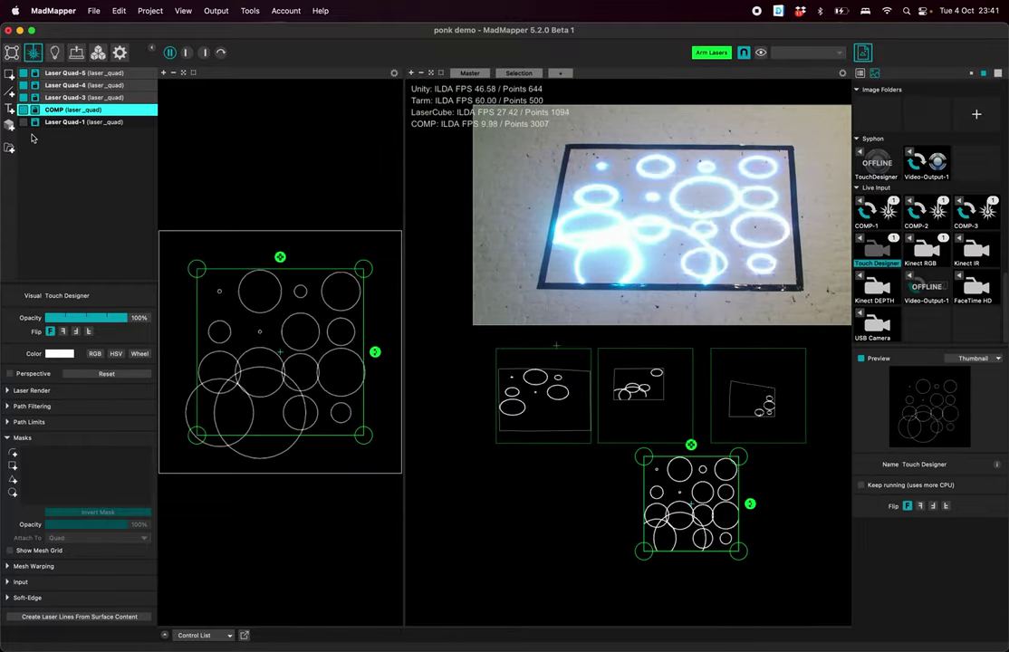
{"action": "scroll", "coordinate": [924, 248], "scroll_direction": "up", "scroll_amount": 10}
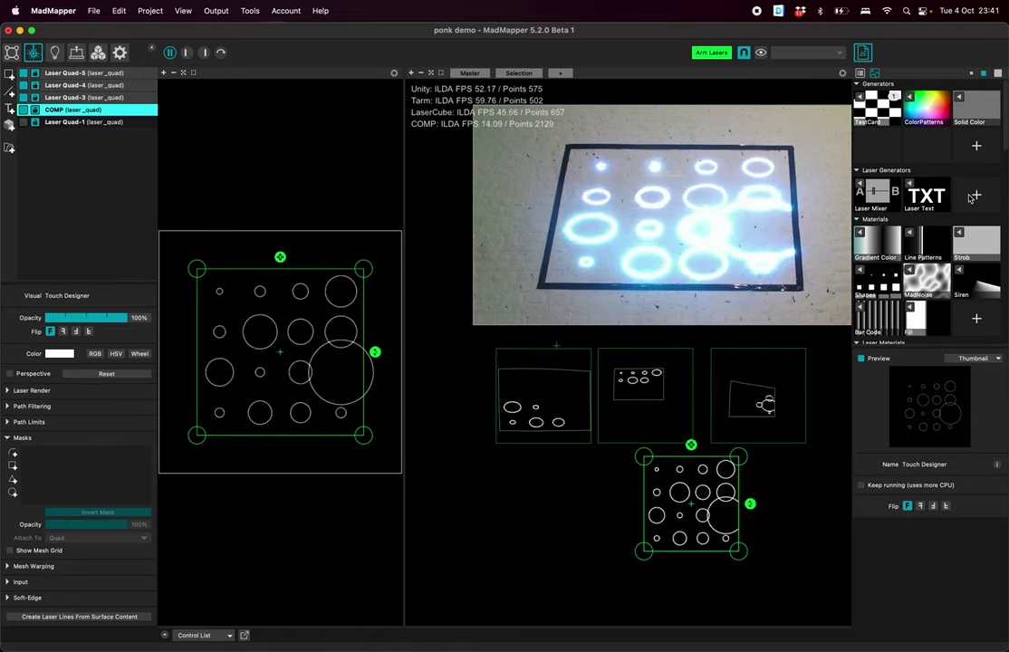
Assign Laser Text to the COMP surface and make it read four lines of MAD
{"action": "left_click", "coordinate": [909, 186]}
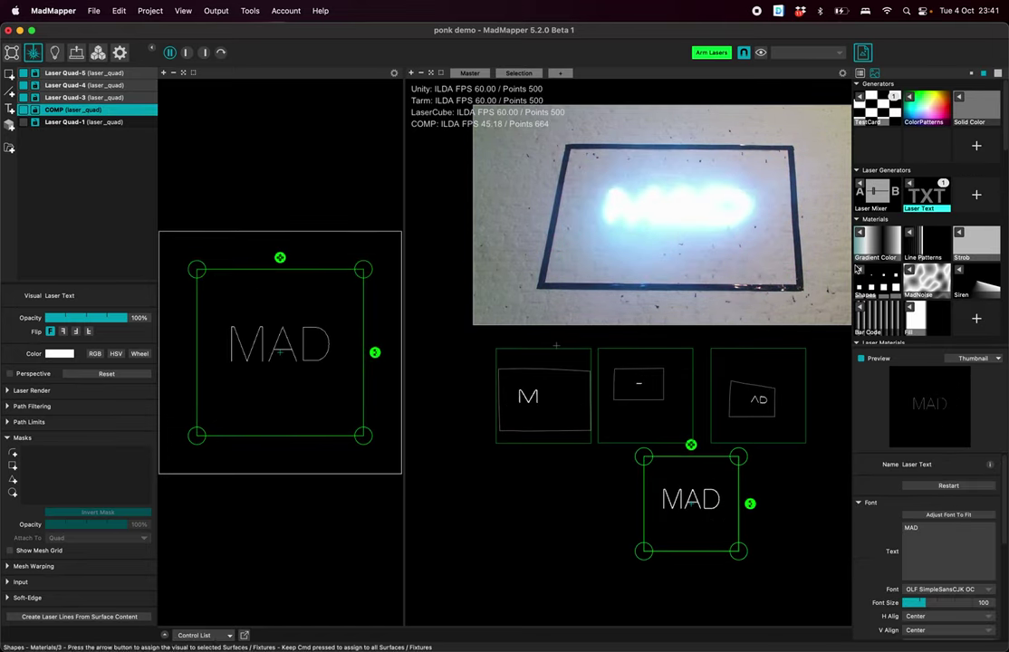
{"action": "scroll", "coordinate": [705, 219], "scroll_direction": "up", "scroll_amount": 5}
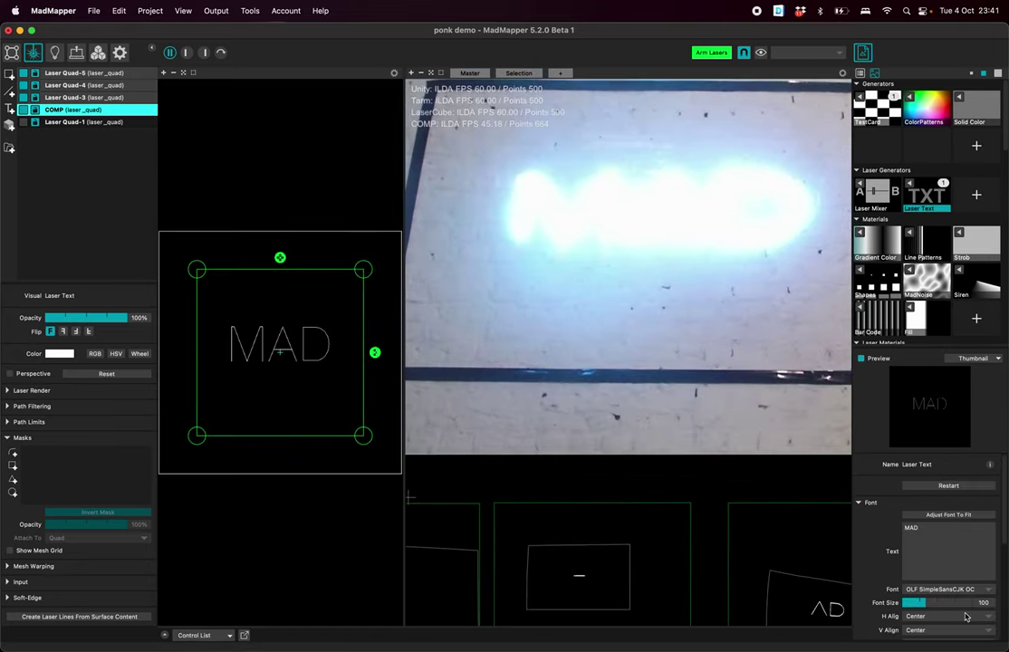
{"action": "type", "text": "MAD"}
{"action": "key", "text": "Return"}
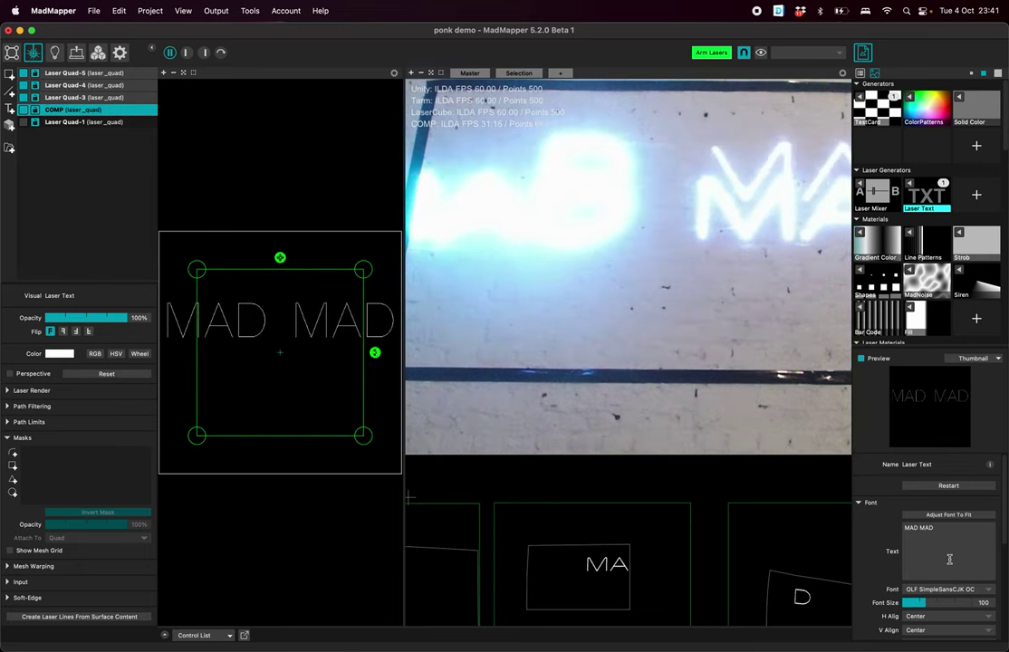
{"action": "type", "text": "MAD"}
{"action": "key", "text": "Return"}
{"action": "type", "text": "MAD"}
{"action": "key", "text": "Return"}
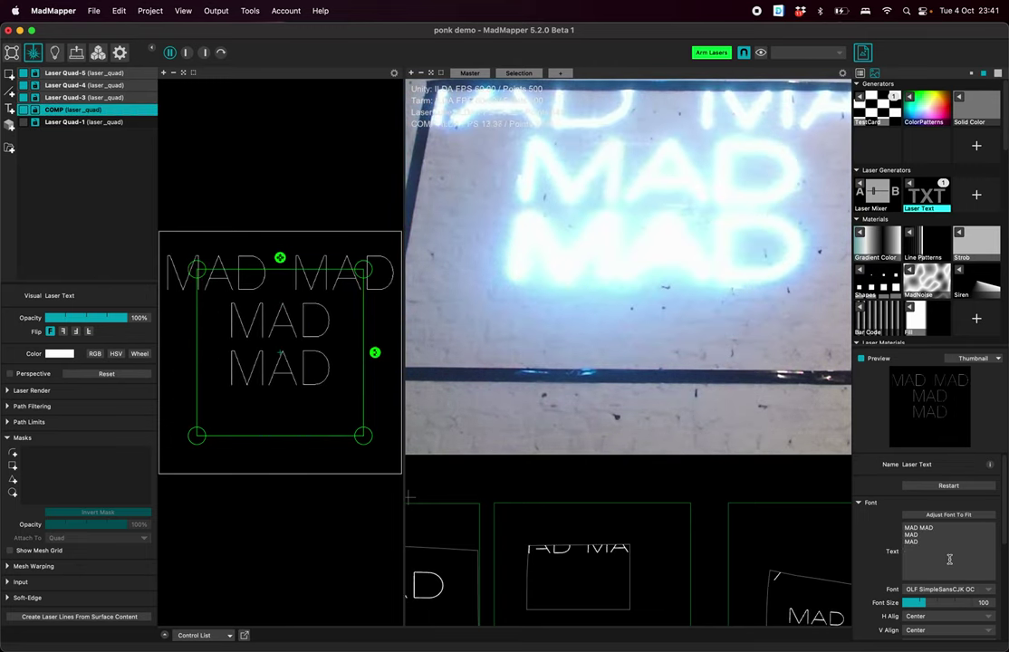
{"action": "type", "text": "MAD"}
{"action": "scroll", "coordinate": [754, 336], "scroll_direction": "down", "scroll_amount": 3}
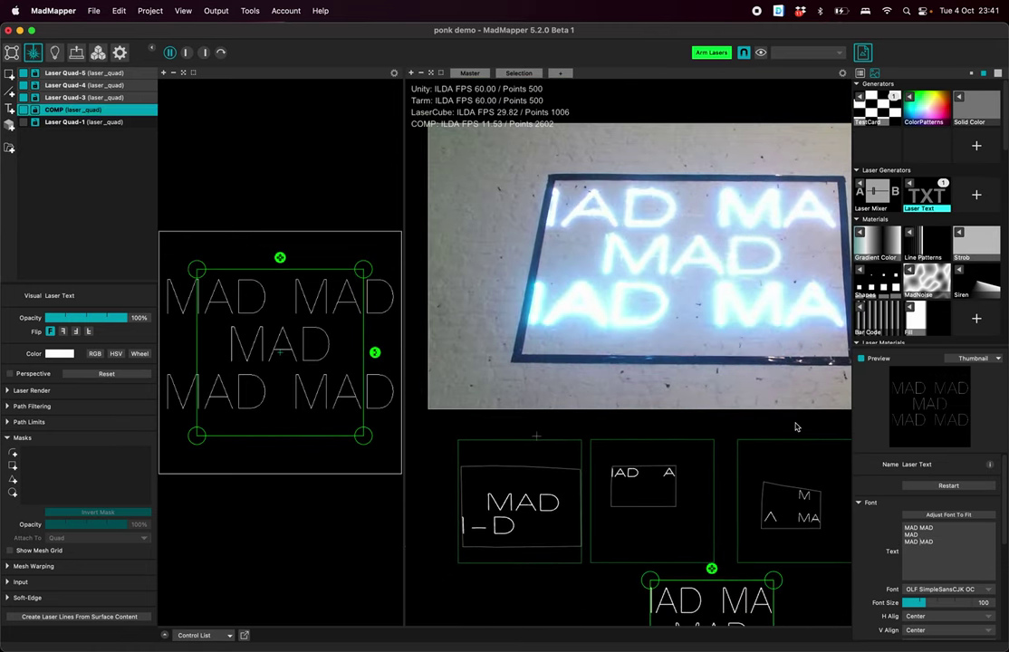
Enlarge the COMP surface upward, return to TouchDesigner and open Spotlight
{"action": "left_click_drag", "start_coordinate": [279, 257], "coordinate": [278, 211]}
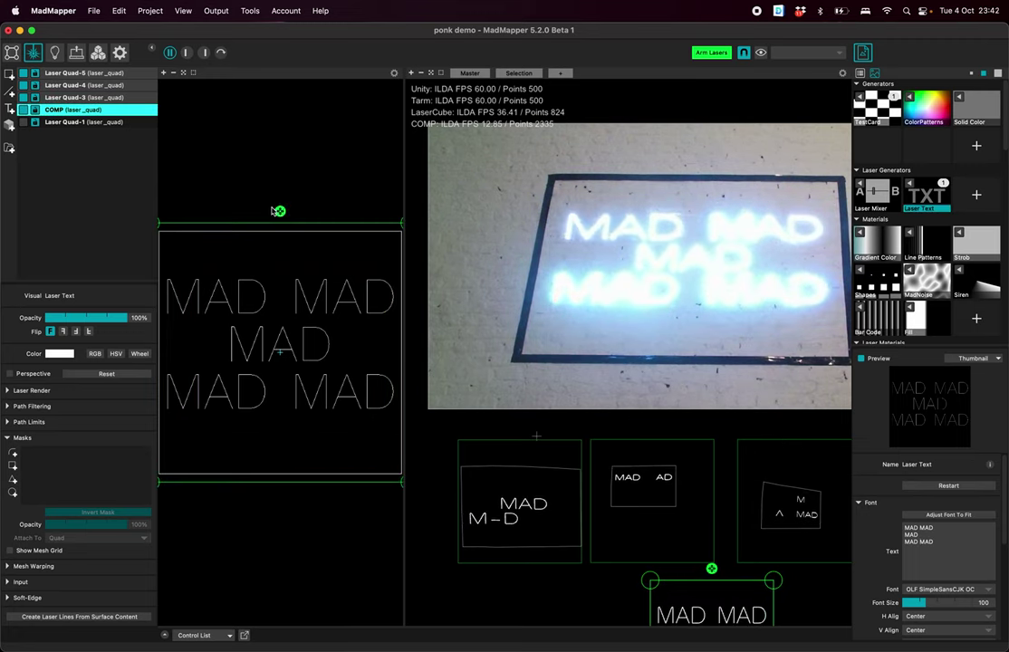
{"action": "key", "text": "super+Tab"}
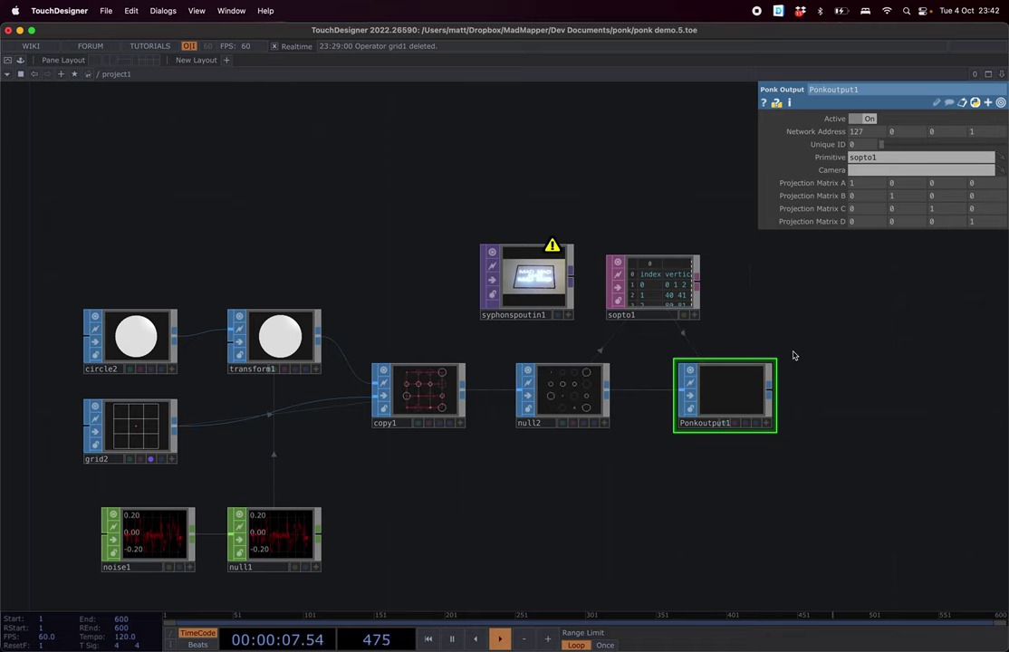
{"action": "scroll", "coordinate": [794, 356], "scroll_direction": "down", "scroll_amount": 1}
{"action": "key", "text": "super+Tab"}
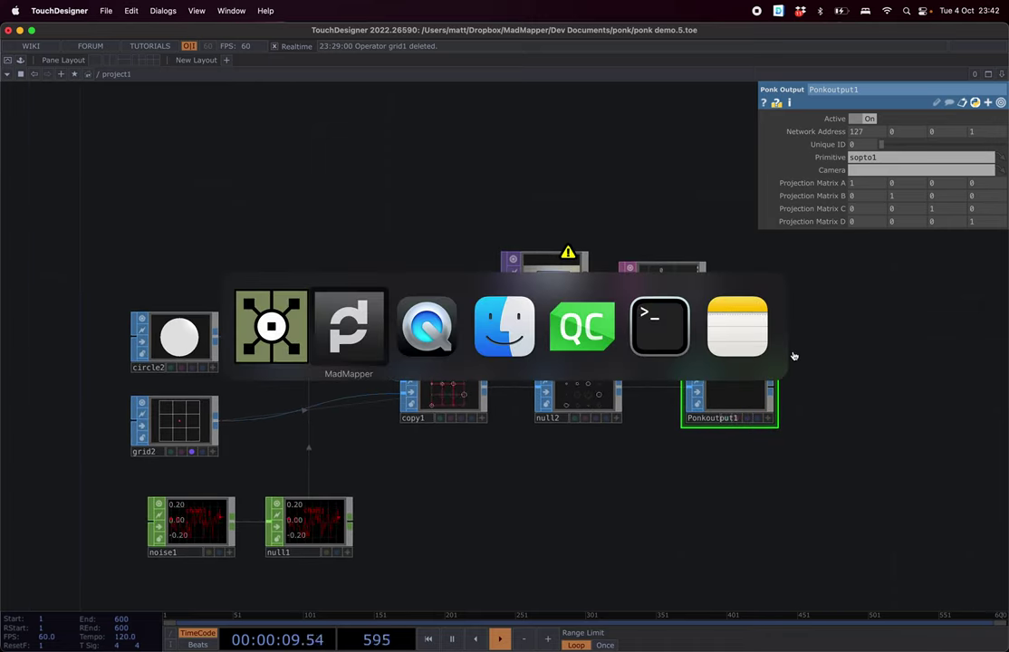
{"action": "key", "text": "super+shift+Tab"}
{"action": "key", "text": "super+space"}
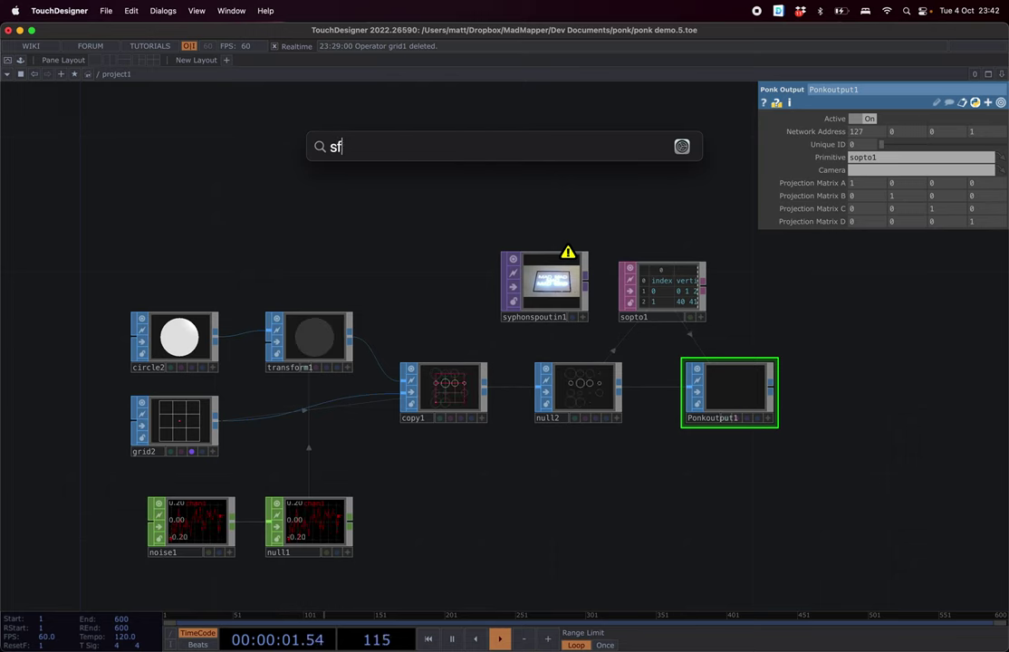
Launch Safari from Spotlight
{"action": "type", "text": "saf"}
{"action": "key", "text": "Return"}
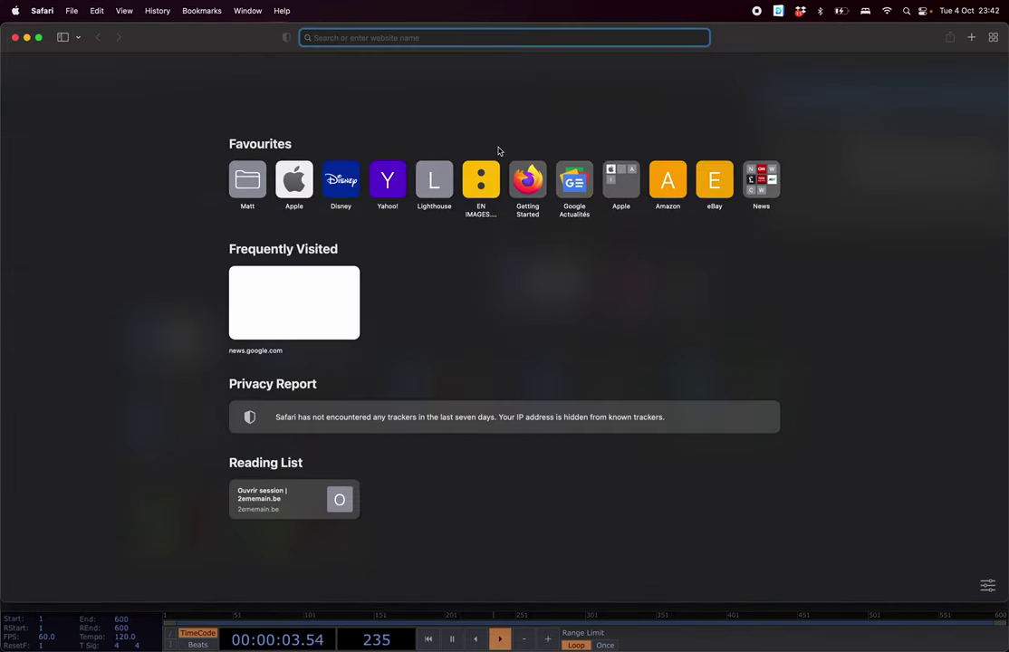
{"action": "right_click", "coordinate": [498, 150]}
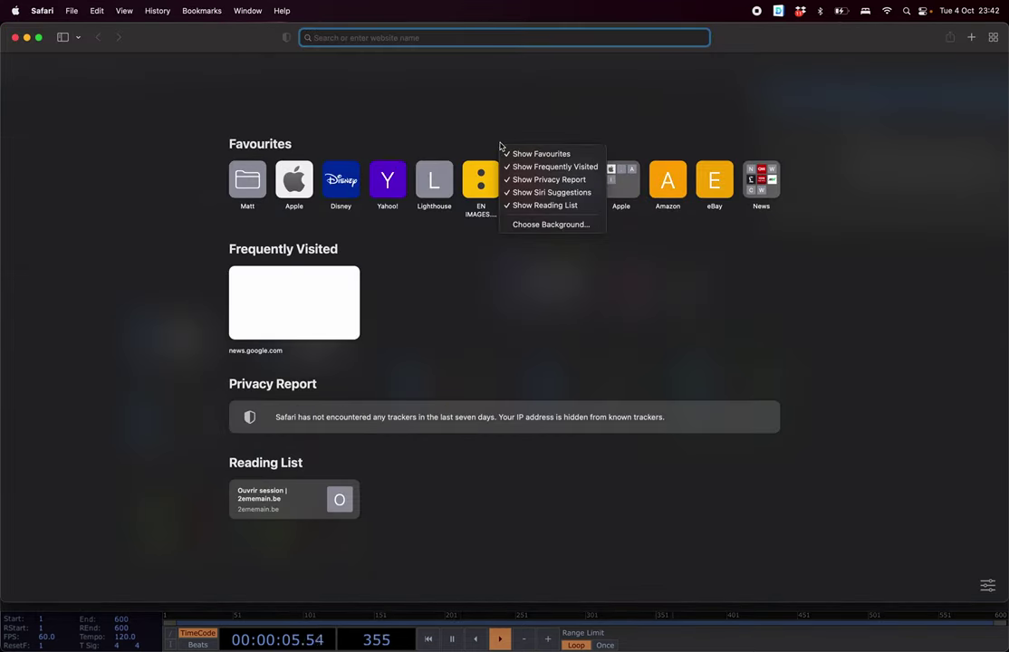
{"action": "key", "text": "Escape"}
Search the web for 'github ponk' and switch back to TouchDesigner
{"action": "type", "text": "b ponk"}
{"action": "key", "text": "super+a"}
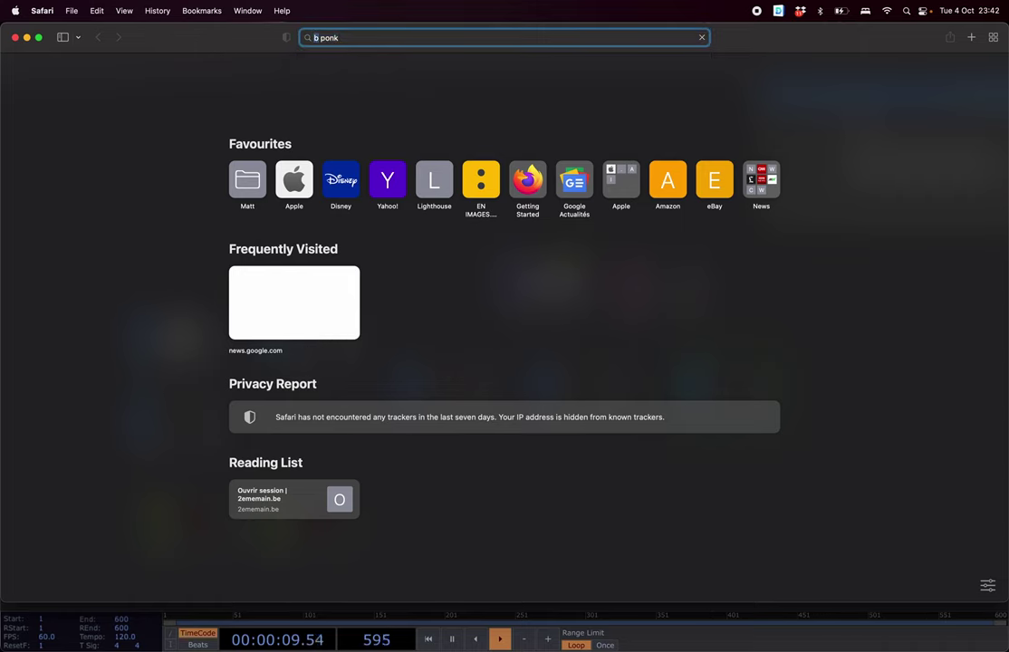
{"action": "type", "text": "githu"}
{"action": "key", "text": "super+a"}
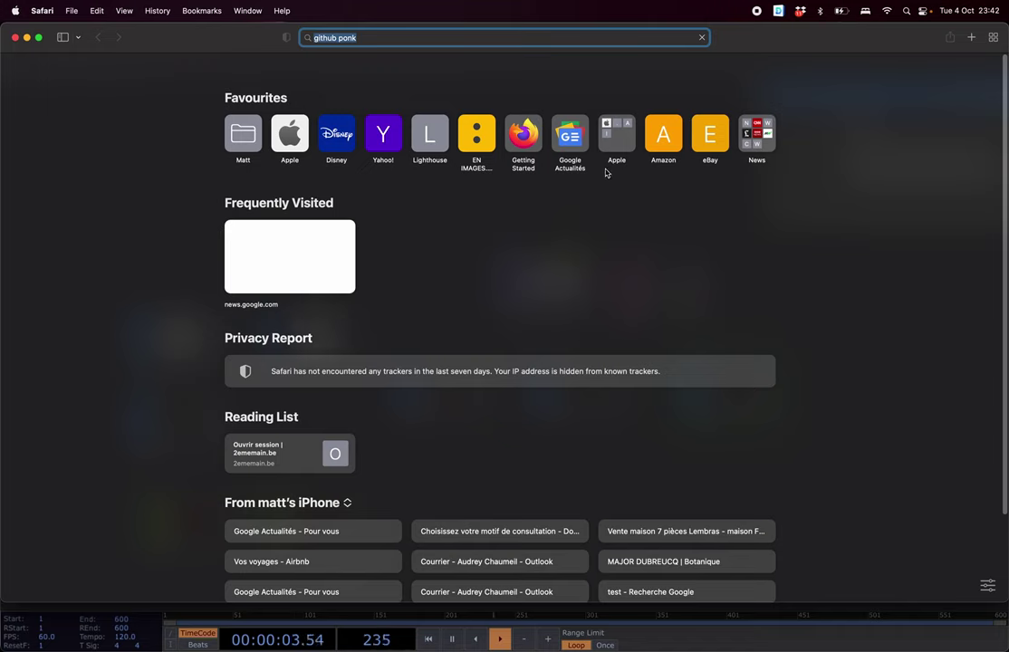
{"action": "left_click", "coordinate": [888, 12]}
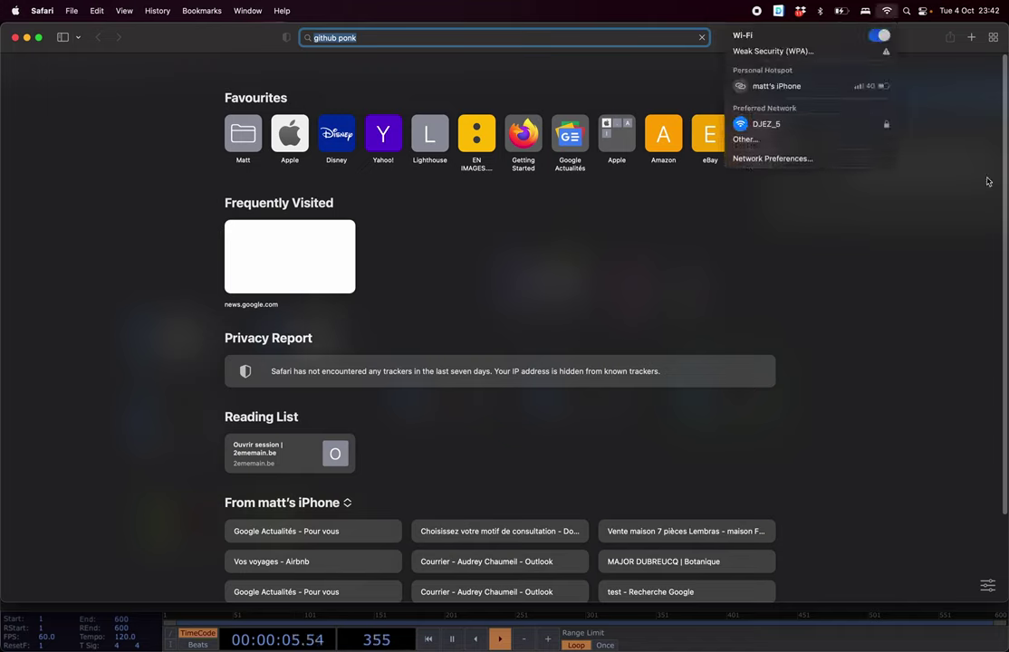
{"action": "key", "text": "Return"}
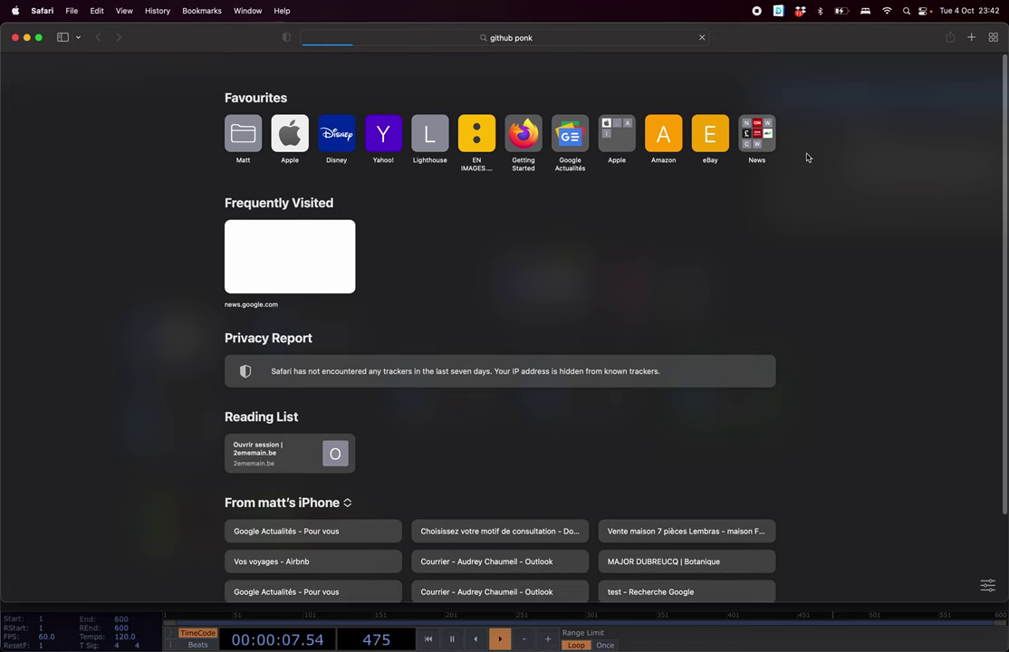
{"action": "key", "text": "super+Tab"}
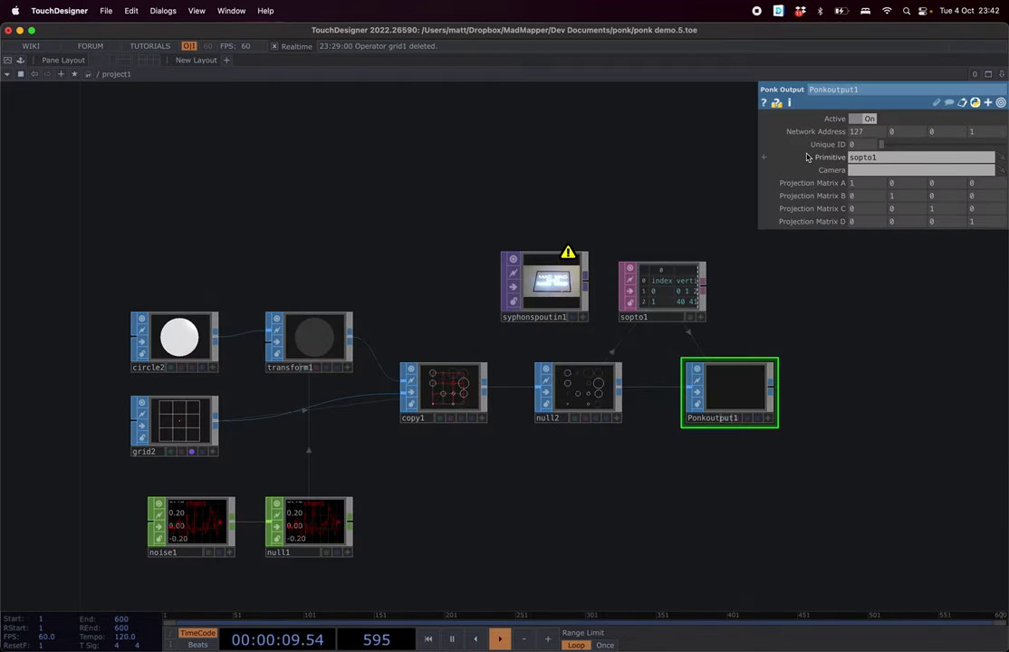
{"action": "key", "text": "super+Tab"}
{"action": "key", "text": "super+shift+Tab"}
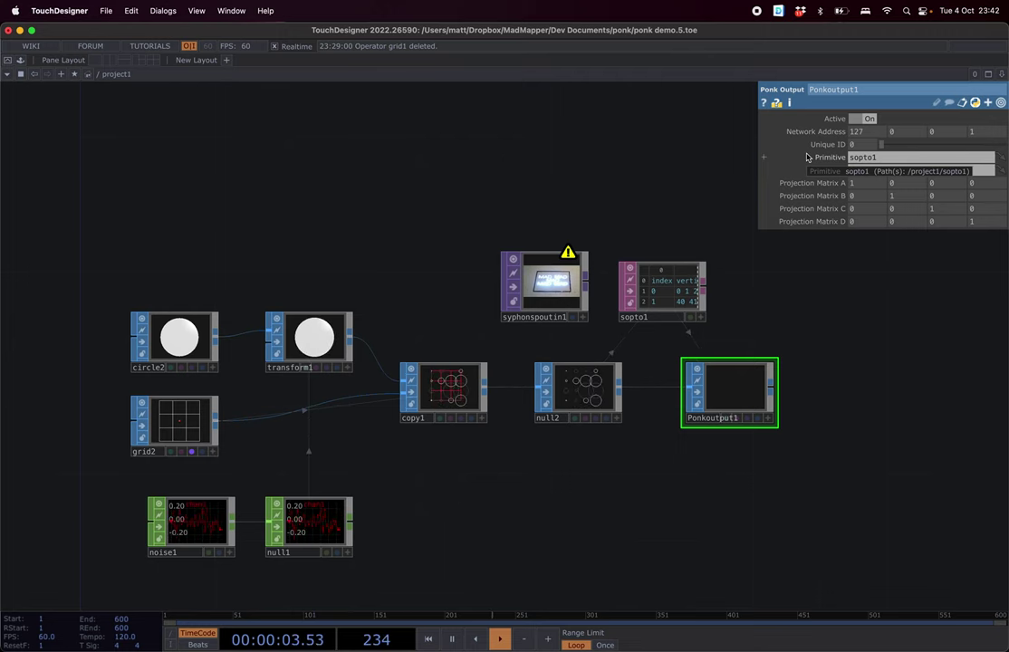
{"action": "key", "text": "super+Tab"}
{"action": "key", "text": "super+Tab"}
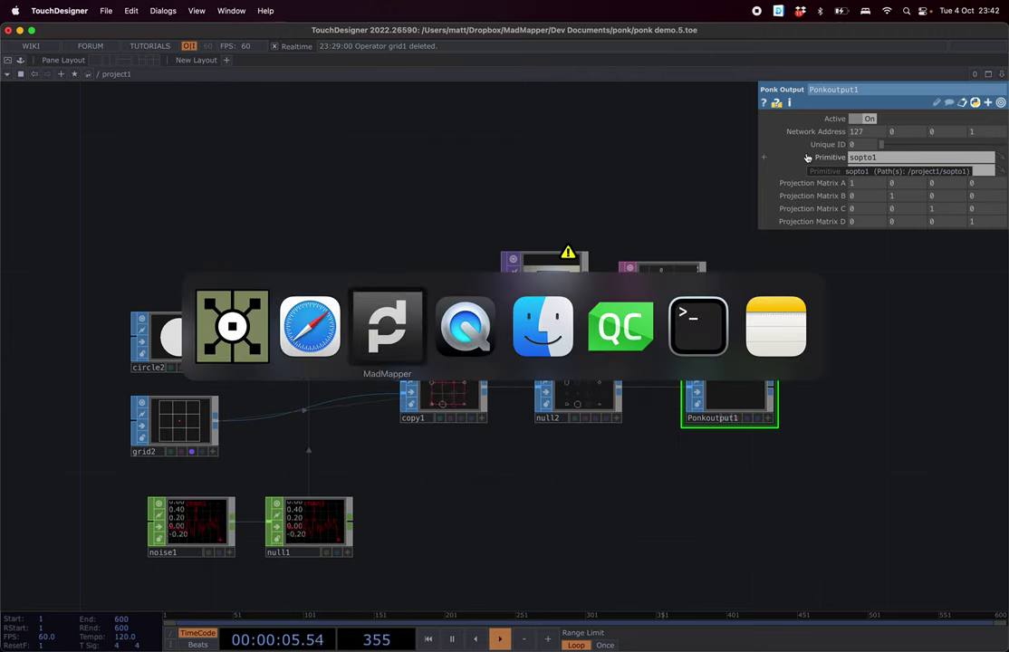
{"action": "scroll", "coordinate": [690, 374], "scroll_direction": "down", "scroll_amount": 3}
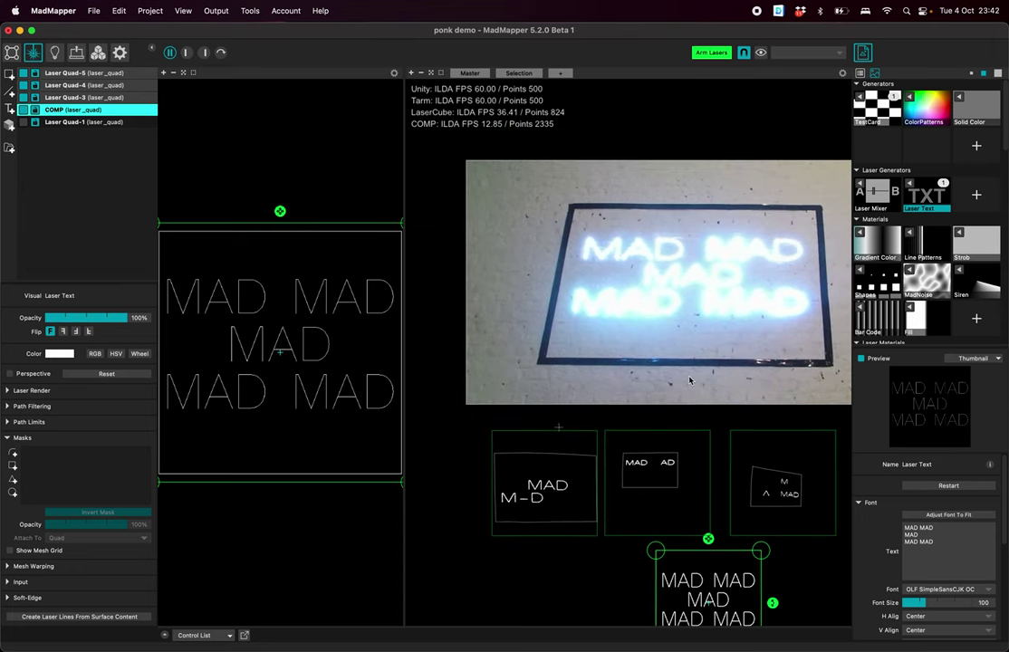
{"action": "key", "text": "super+Tab"}
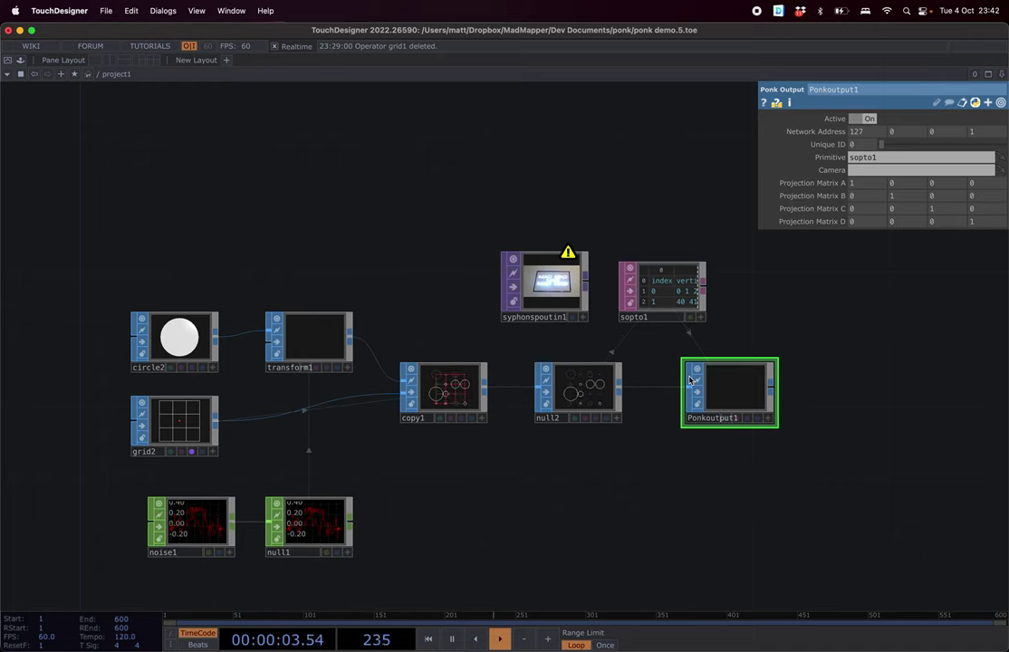
{"action": "key", "text": "super+Tab"}
{"action": "key", "text": "super+Tab"}
{"action": "key", "text": "super+Tab"}
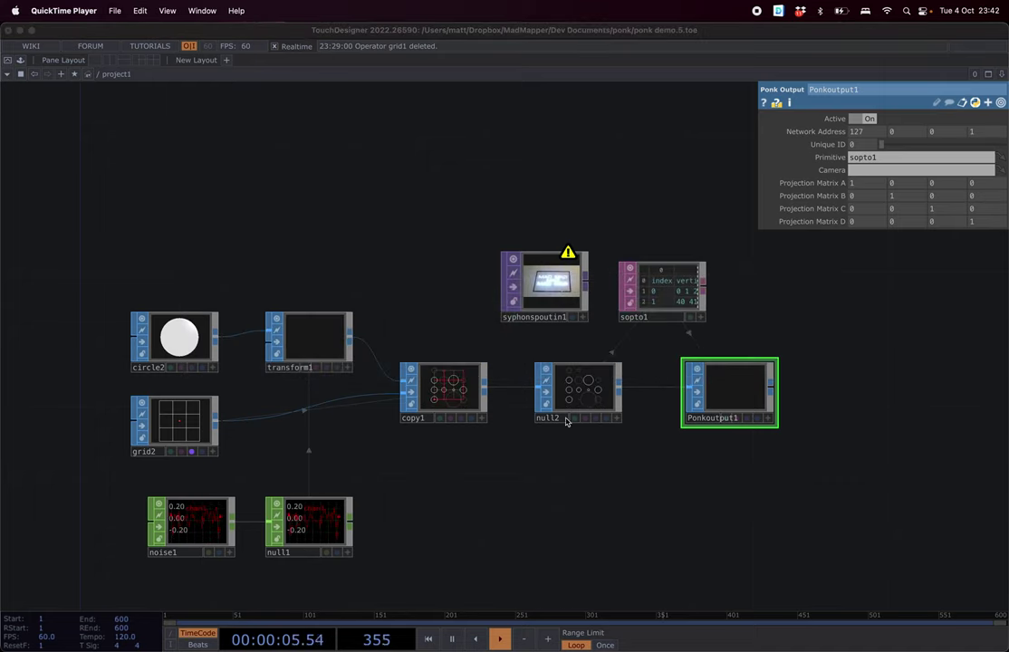
{"action": "key", "text": "super+Tab"}
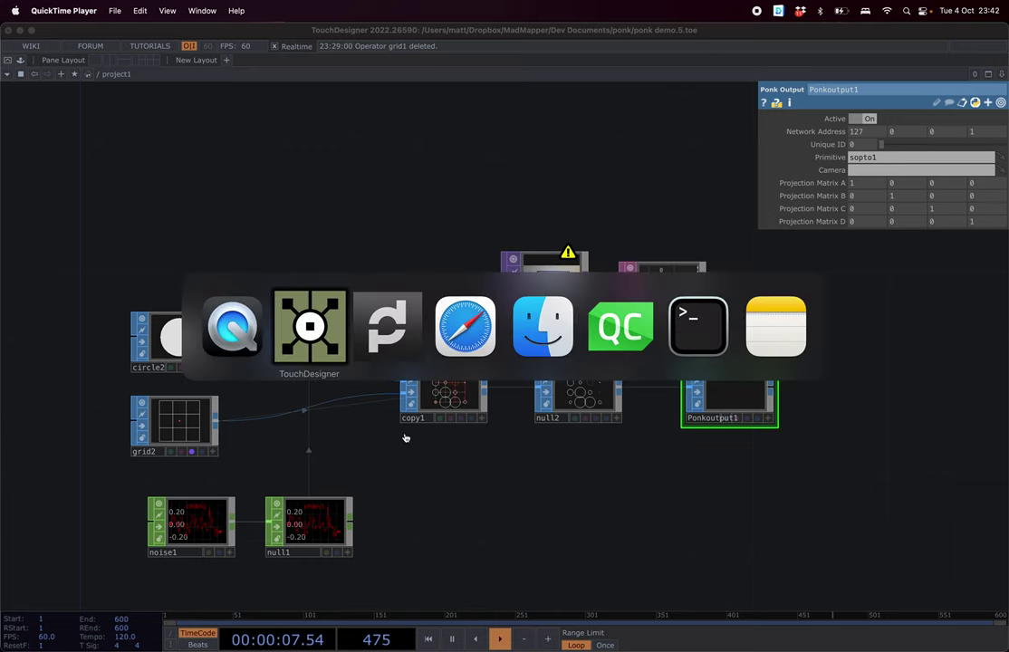
{"action": "key", "text": "super+shift+Tab"}
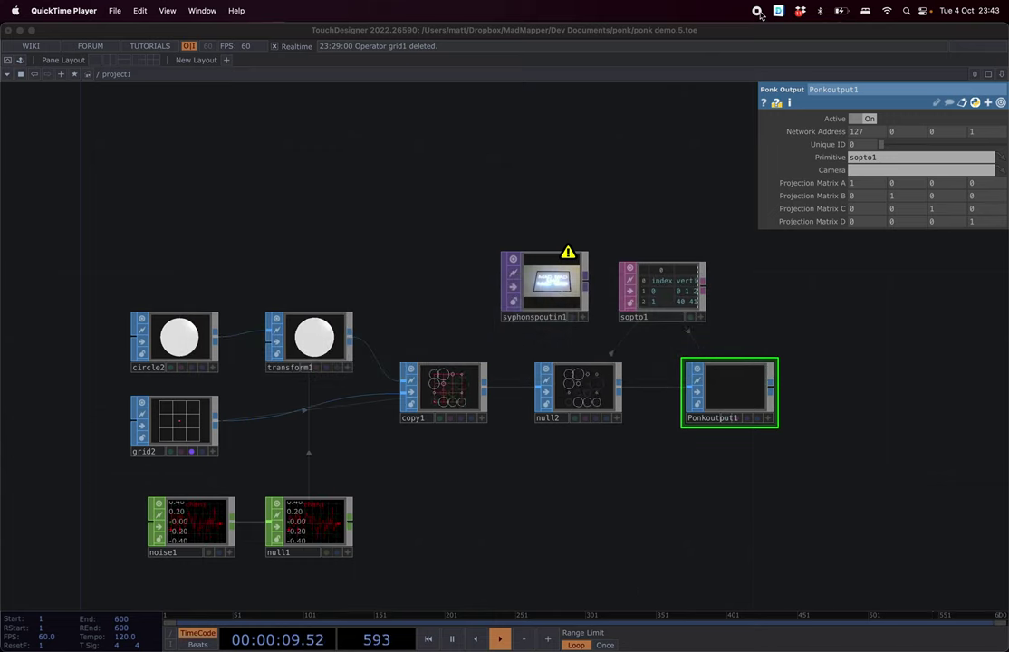